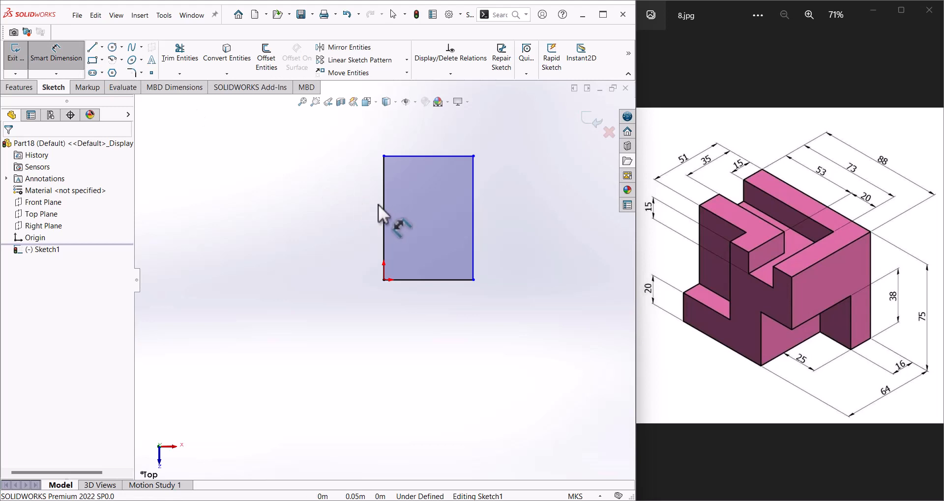
Dimension the base rectangle's vertical side at 88 m
{"action": "left_click", "coordinate": [384, 211]}
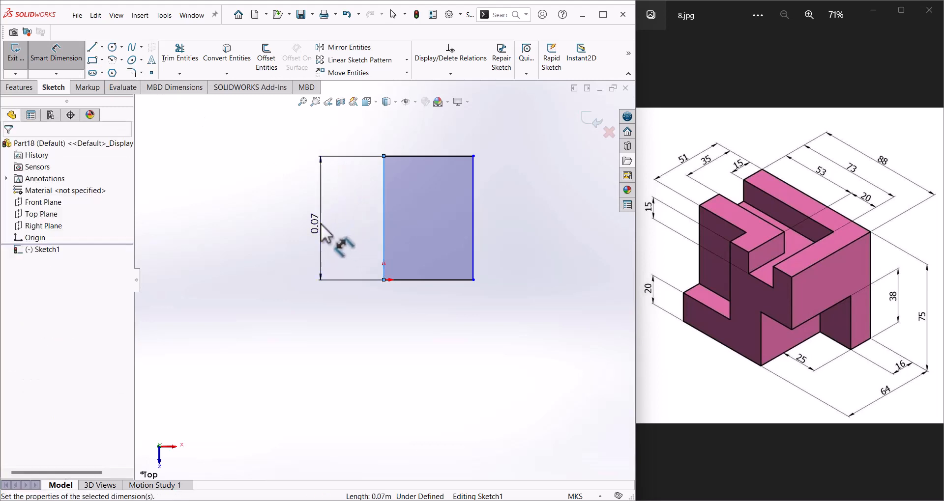
{"action": "left_click", "coordinate": [320, 226]}
{"action": "type", "text": "88"}
{"action": "key", "text": "Return"}
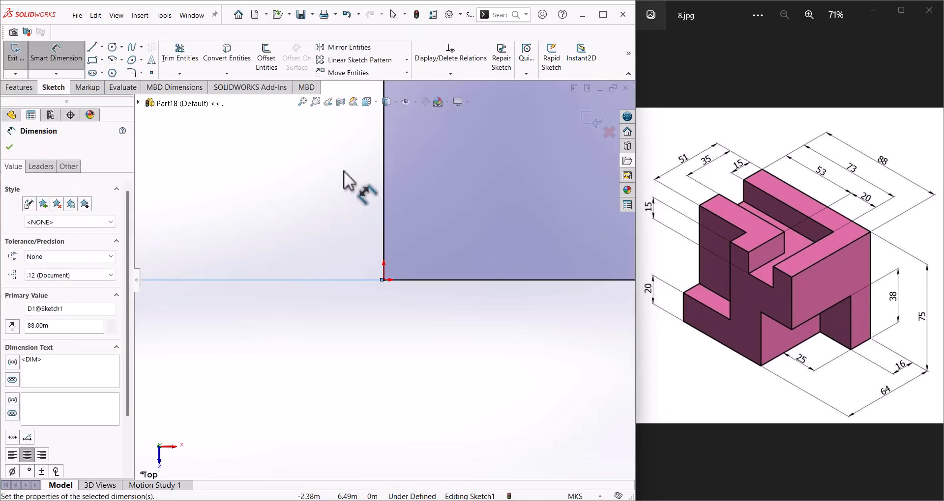
{"action": "left_click", "coordinate": [301, 103]}
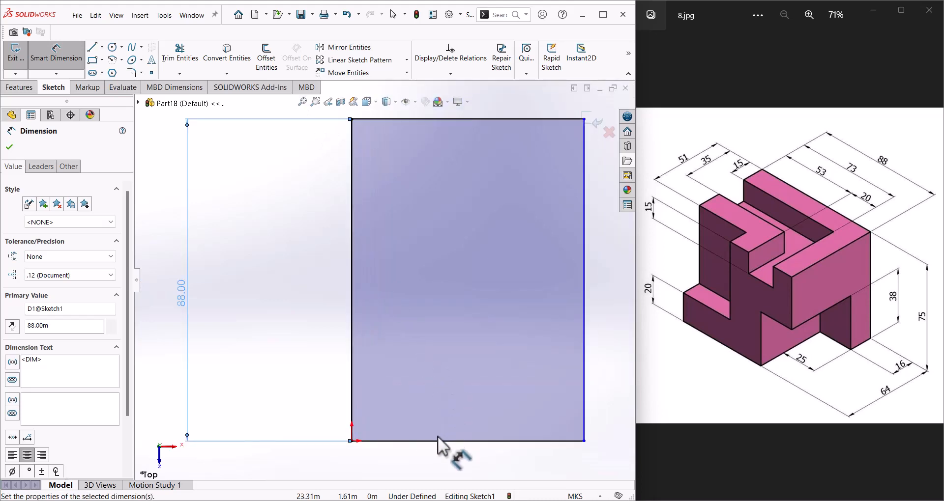
Dimension the rectangle's lower horizontal side at 64 m
{"action": "left_click", "coordinate": [438, 440]}
{"action": "left_click", "coordinate": [437, 459]}
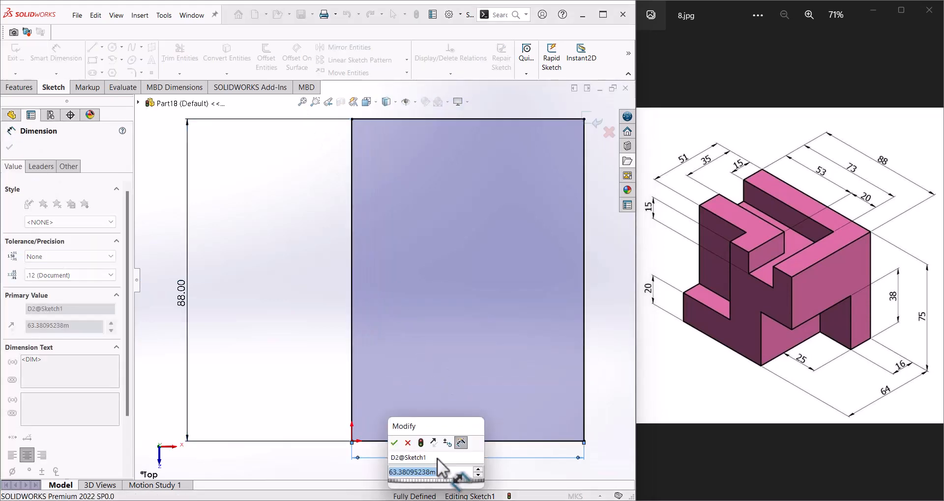
{"action": "type", "text": "64"}
{"action": "key", "text": "Return"}
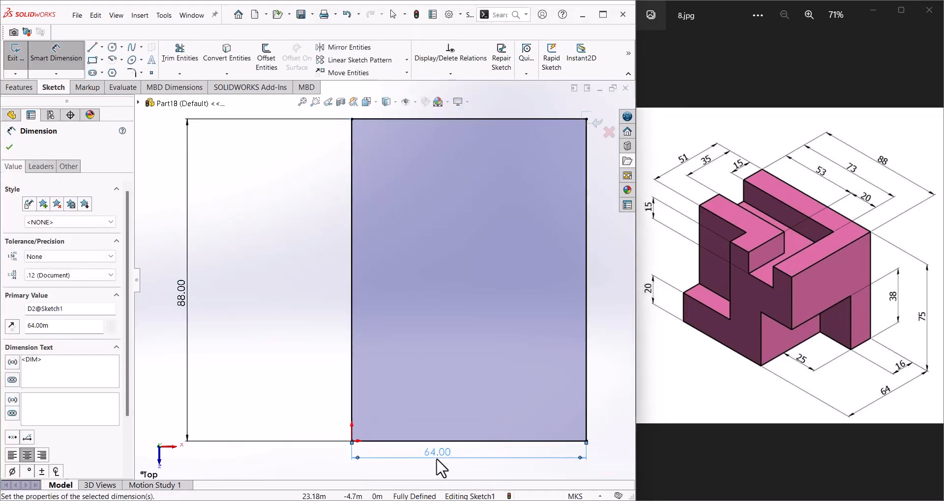
{"action": "left_click", "coordinate": [9, 147]}
Extrude the base rectangle upward 75 m as a solid block
{"action": "left_click", "coordinate": [18, 87]}
{"action": "left_click", "coordinate": [20, 55]}
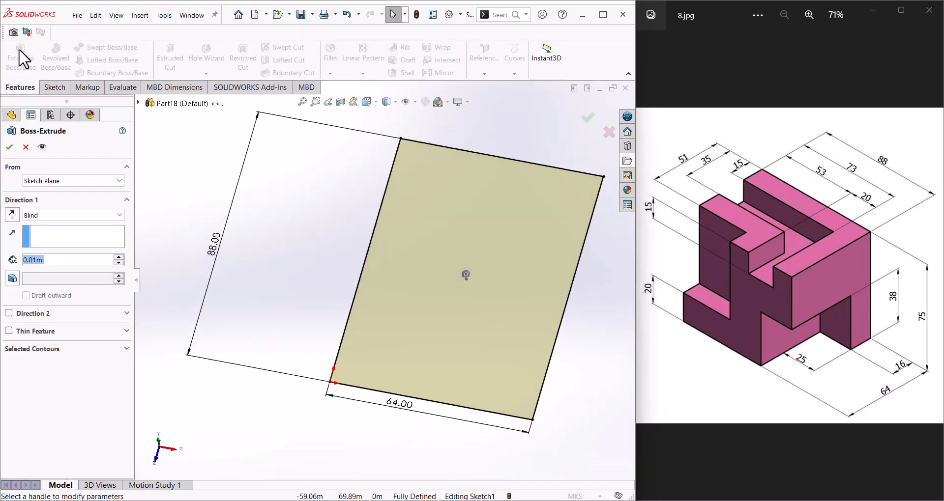
{"action": "type", "text": "75"}
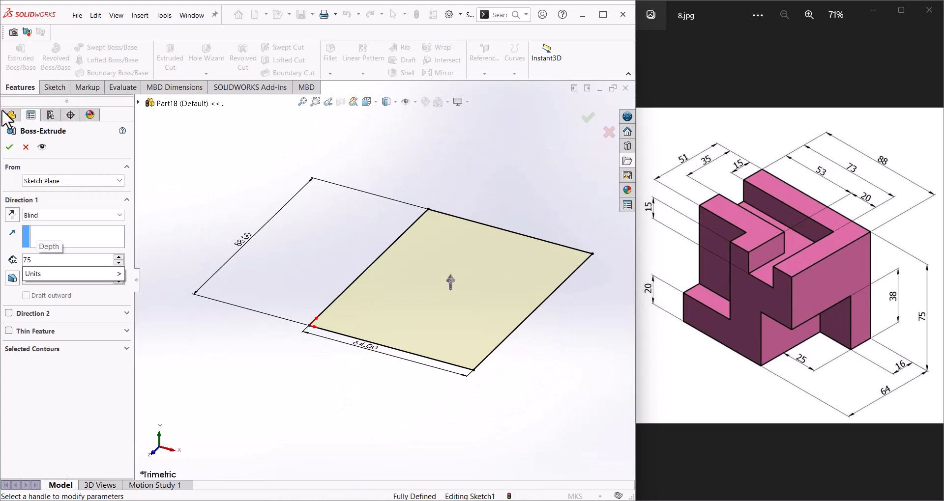
{"action": "key", "text": "Return"}
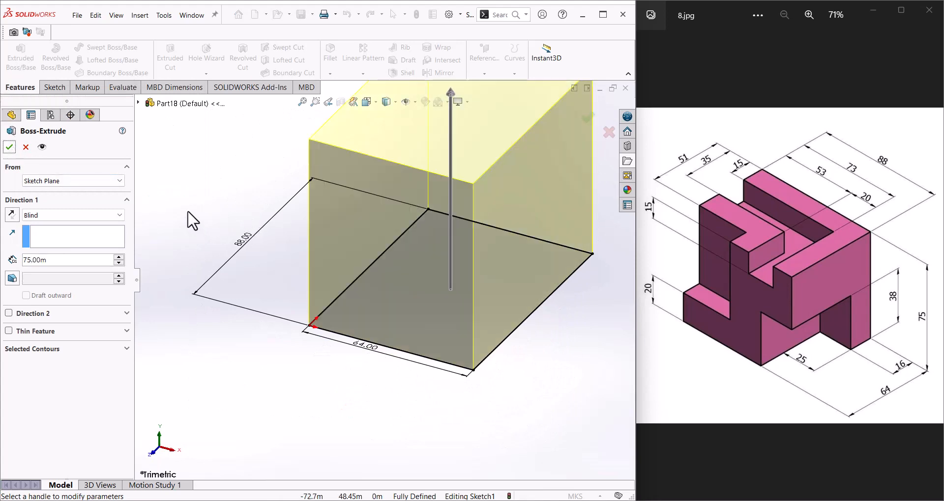
{"action": "left_click", "coordinate": [9, 148]}
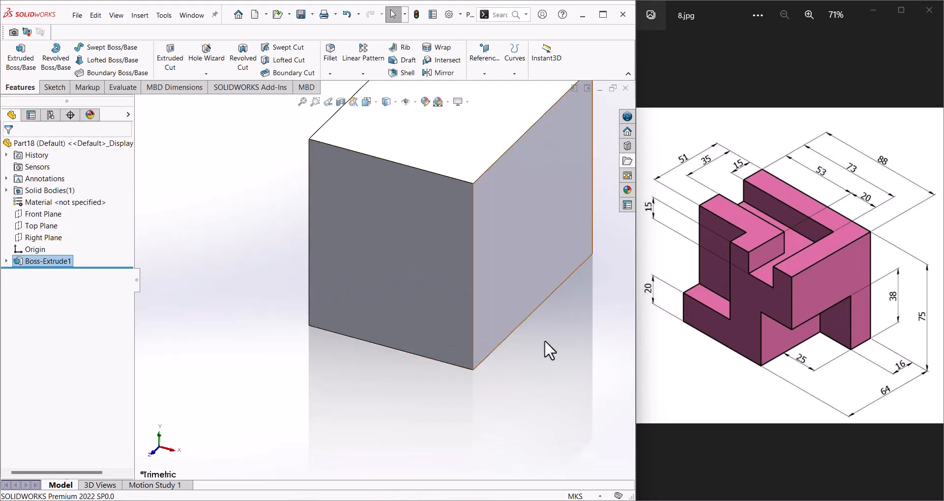
Sketch a rectangle of lines about 45 m wide and 18 m high on the block's front face, starting at the origin
{"action": "left_click", "coordinate": [510, 308]}
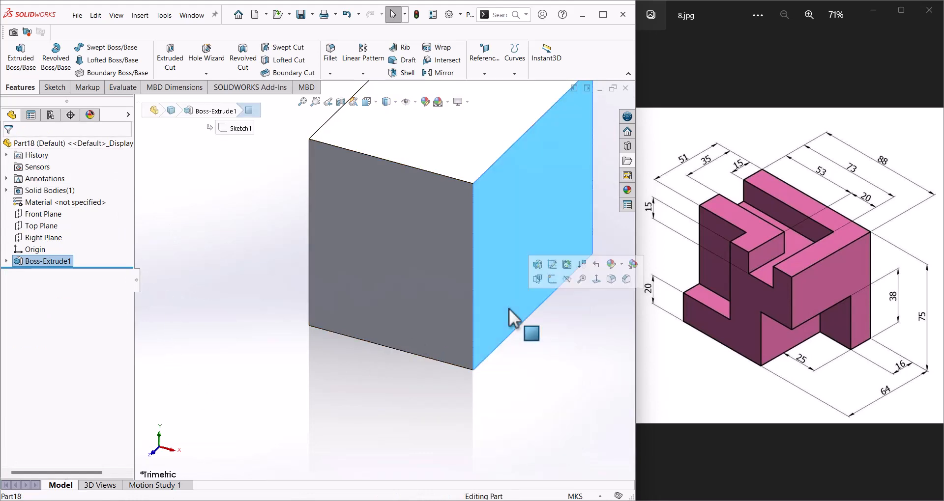
{"action": "left_click", "coordinate": [397, 325]}
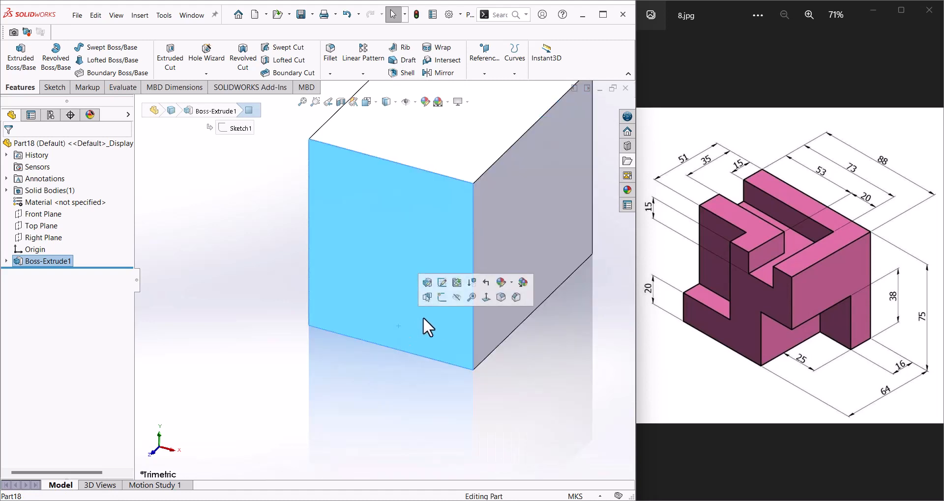
{"action": "left_click", "coordinate": [444, 301]}
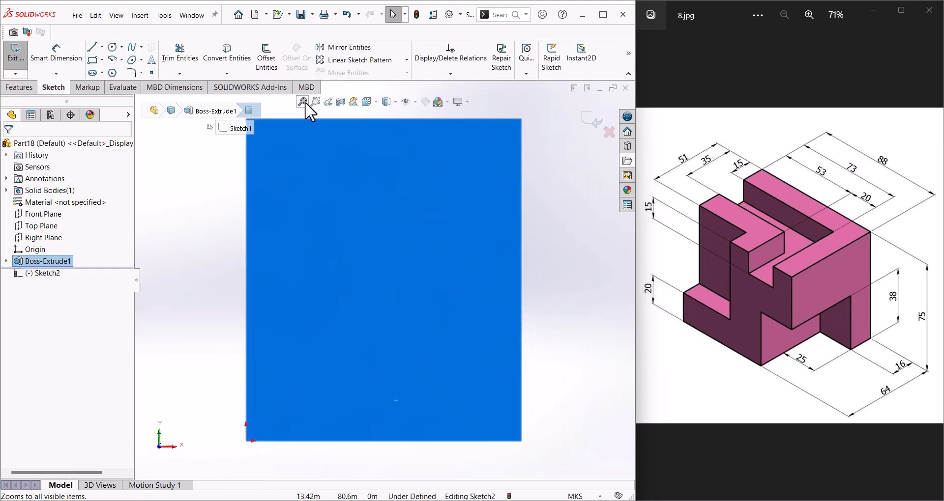
{"action": "key", "text": "l"}
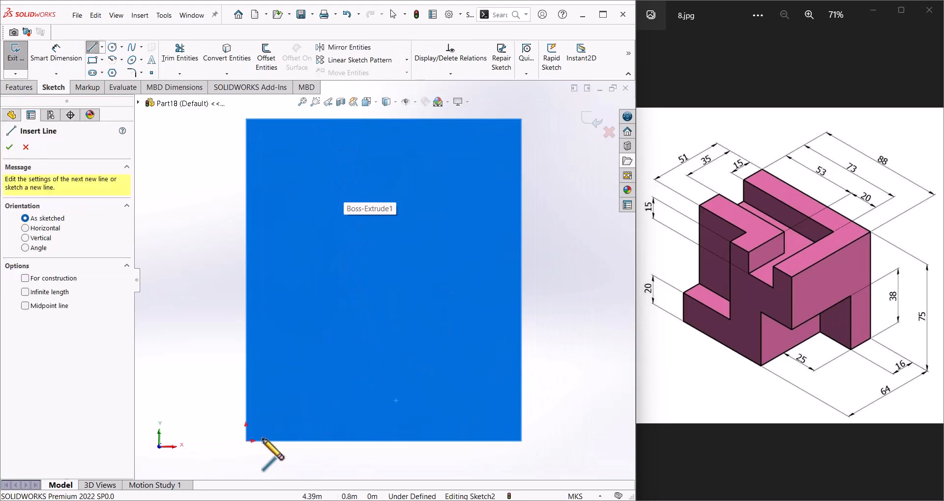
{"action": "left_click", "coordinate": [246, 441]}
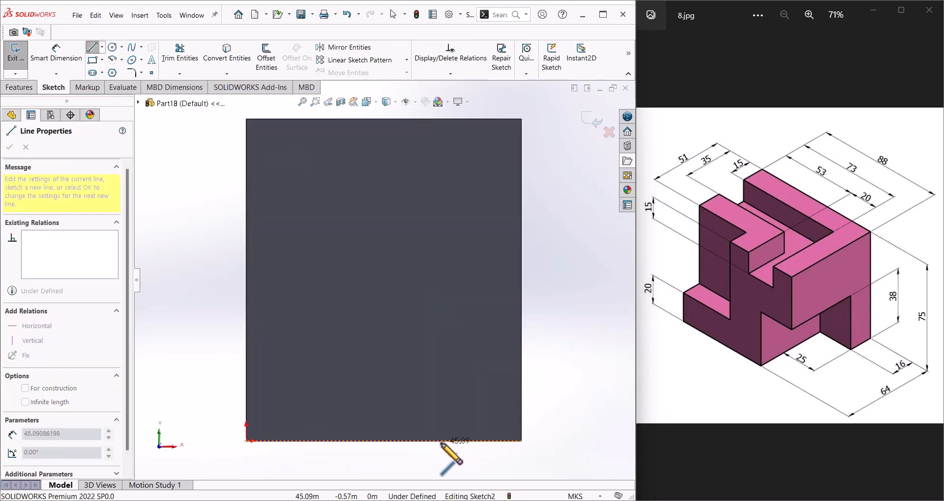
{"action": "left_click", "coordinate": [442, 441]}
{"action": "left_click", "coordinate": [442, 365]}
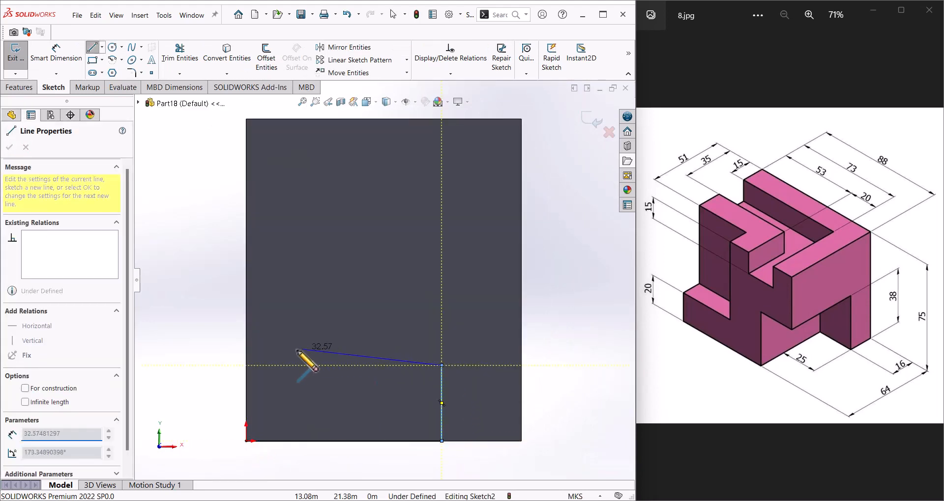
{"action": "left_click", "coordinate": [246, 365]}
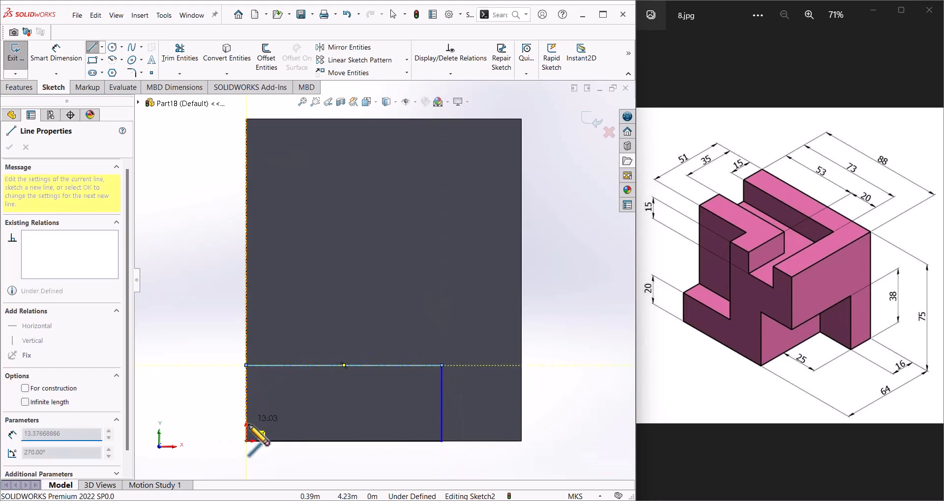
{"action": "left_click", "coordinate": [246, 441]}
{"action": "right_click", "coordinate": [247, 442]}
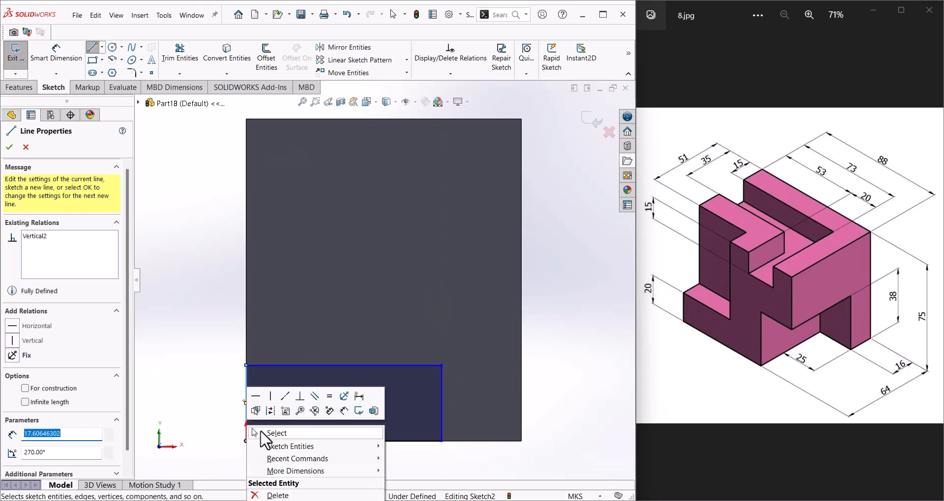
{"action": "left_click", "coordinate": [259, 432]}
Dimension the gap between the rectangle's inner vertical line and the front face's far vertical edge at 16 m
{"action": "left_click", "coordinate": [56, 62]}
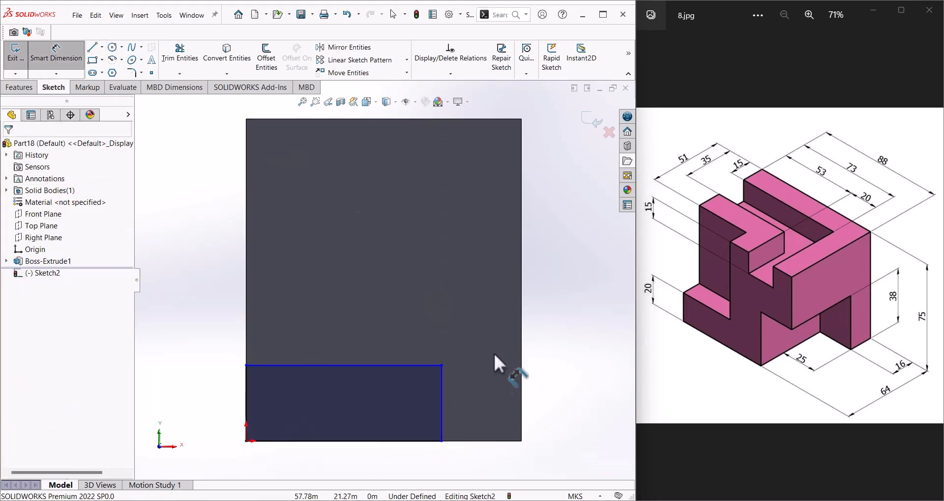
{"action": "left_click", "coordinate": [441, 386]}
{"action": "left_click", "coordinate": [521, 388]}
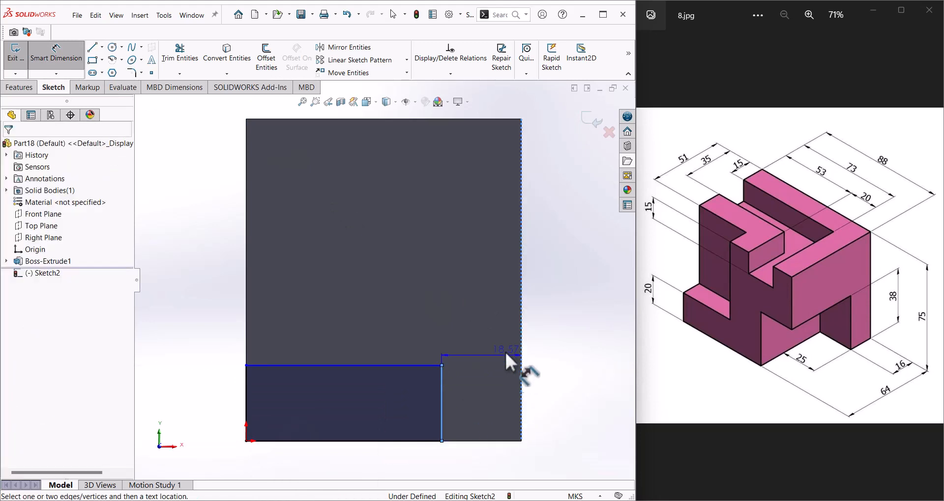
{"action": "left_click", "coordinate": [489, 334]}
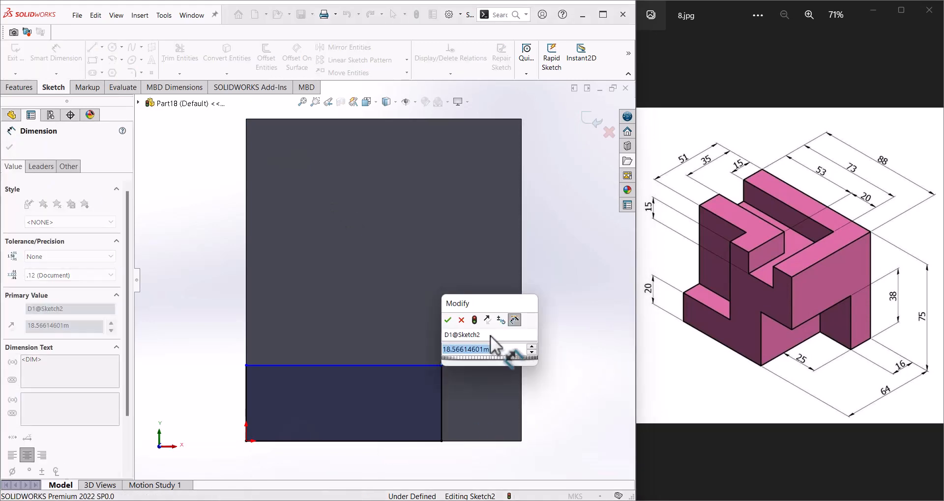
{"action": "type", "text": "16"}
{"action": "key", "text": "Return"}
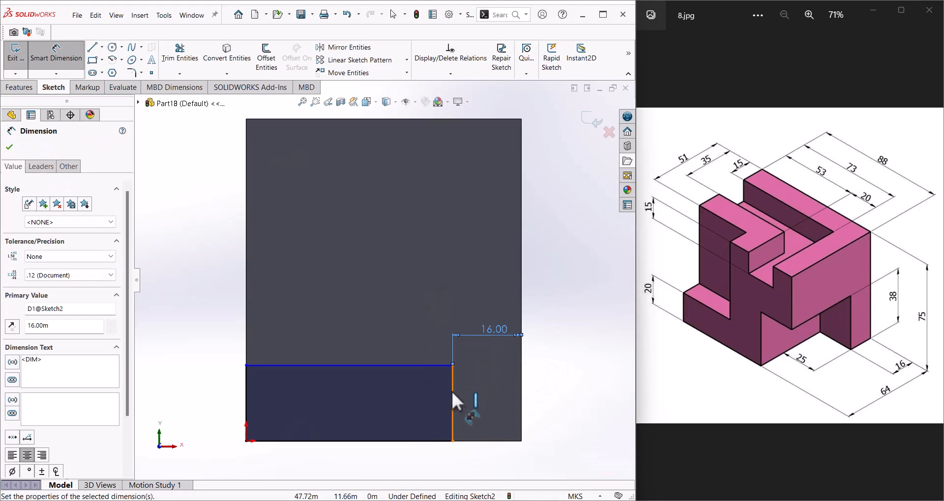
Dimension the front-face rectangle's height at 38 m
{"action": "left_click", "coordinate": [452, 390]}
{"action": "left_click", "coordinate": [475, 392]}
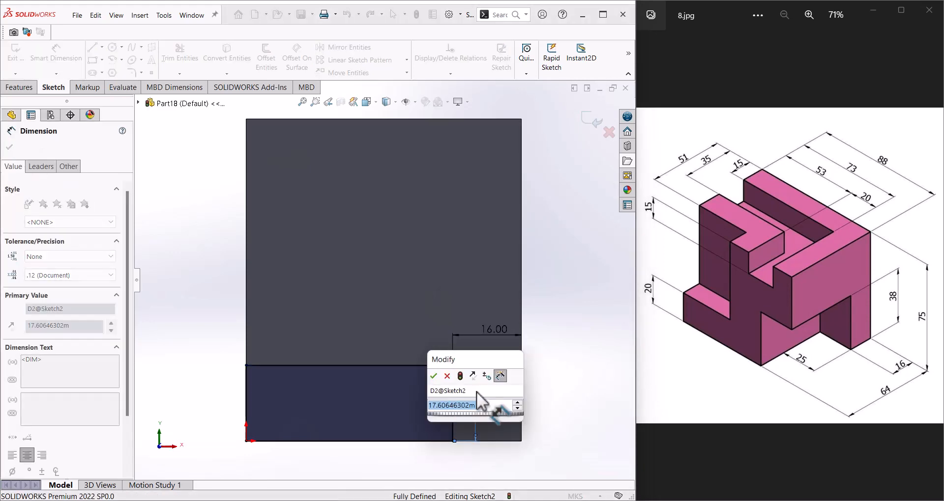
{"action": "type", "text": "38"}
{"action": "key", "text": "Return"}
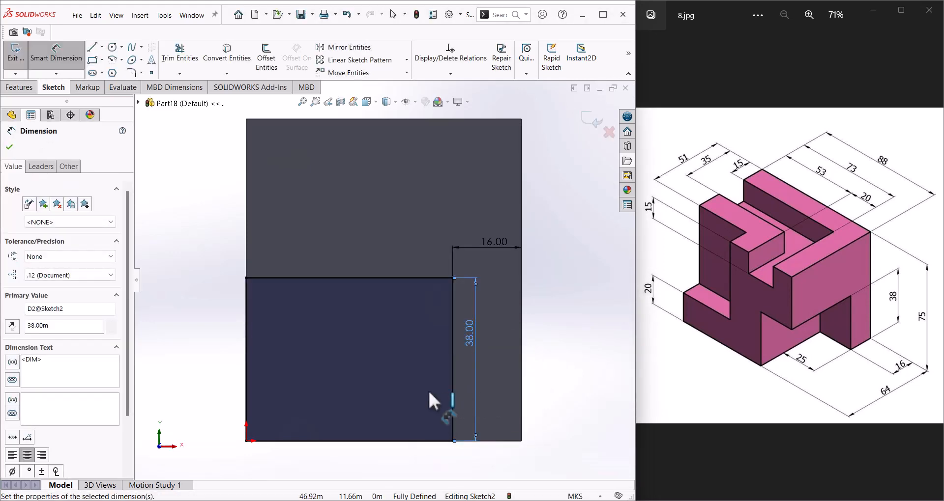
{"action": "left_click", "coordinate": [10, 147]}
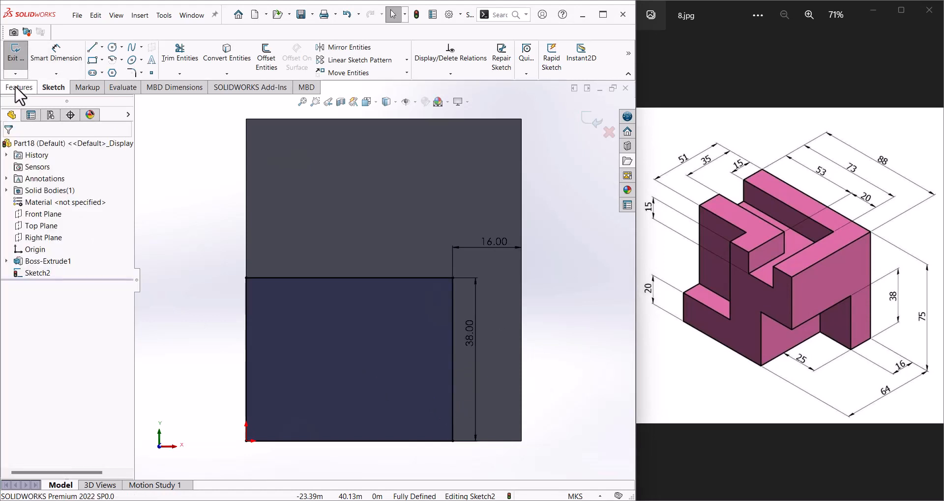
{"action": "left_click", "coordinate": [19, 88]}
{"action": "left_click", "coordinate": [20, 59]}
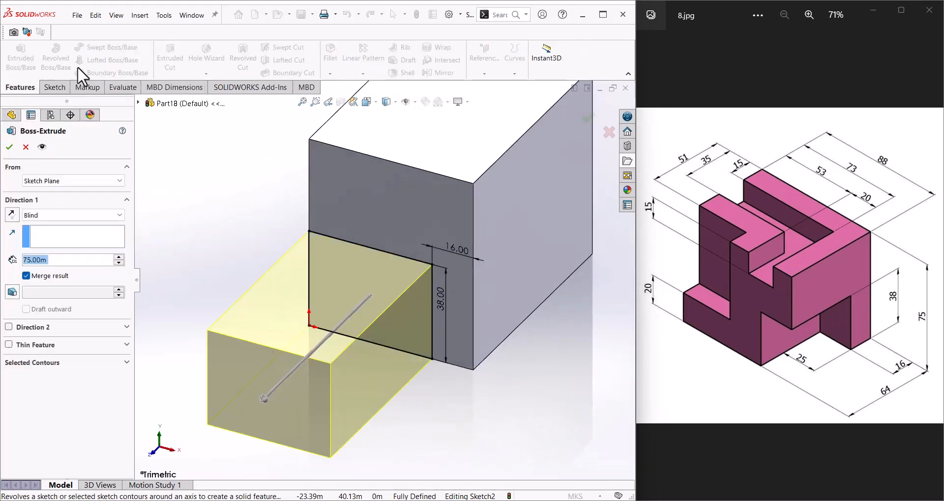
{"action": "left_click", "coordinate": [26, 147]}
Cut the front-face rectangle 25 m deep into the block with a blind Extruded Cut
{"action": "left_click", "coordinate": [170, 56]}
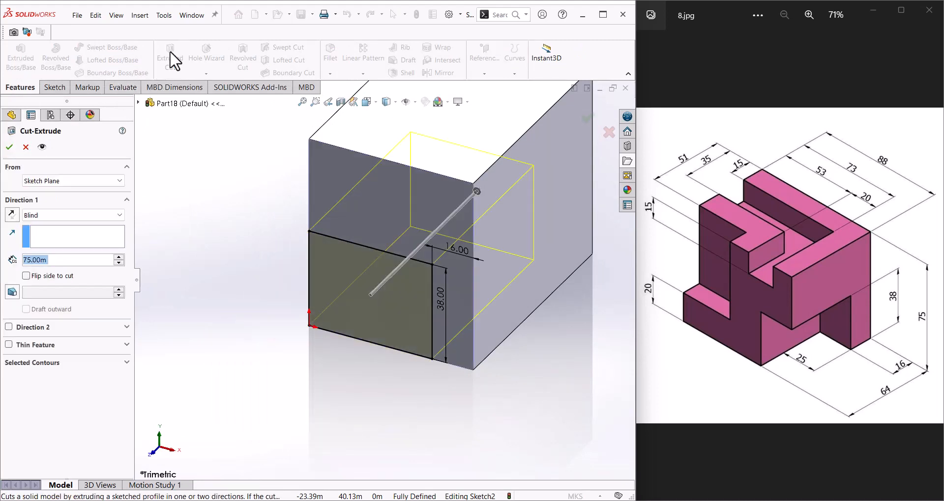
{"action": "type", "text": "25"}
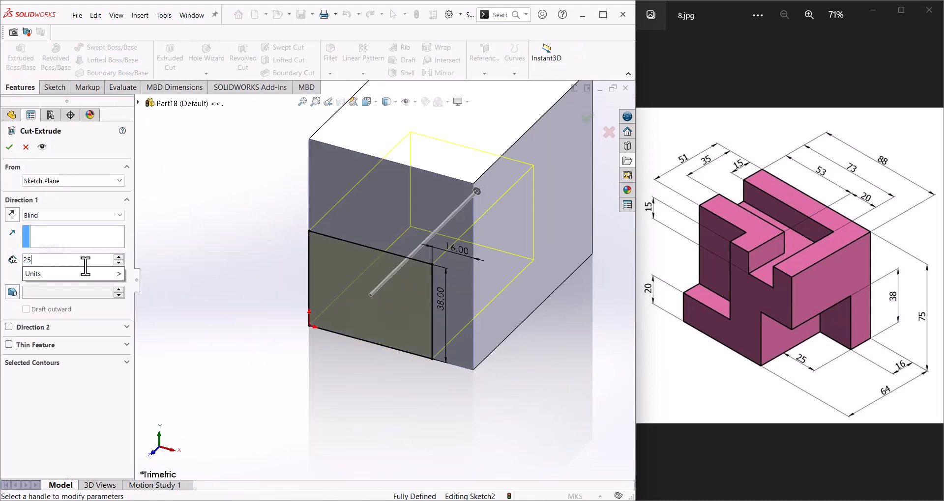
{"action": "key", "text": "Return"}
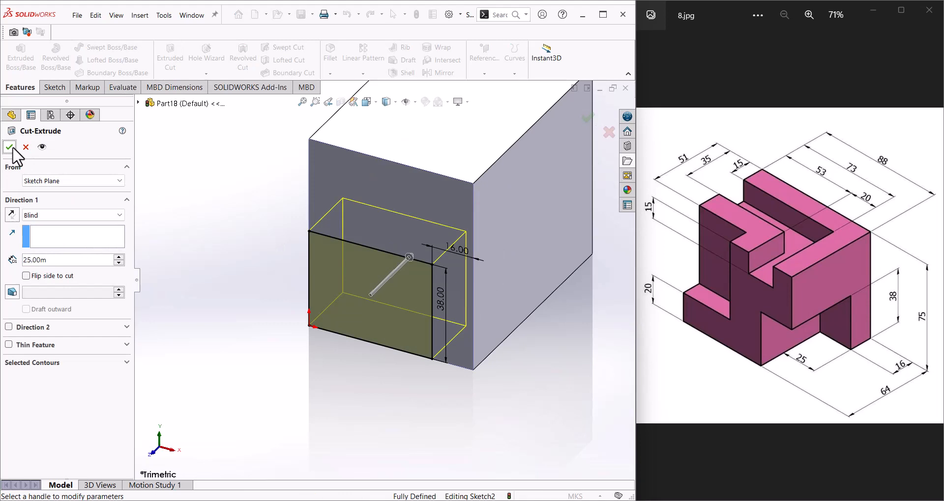
{"action": "left_click", "coordinate": [10, 148]}
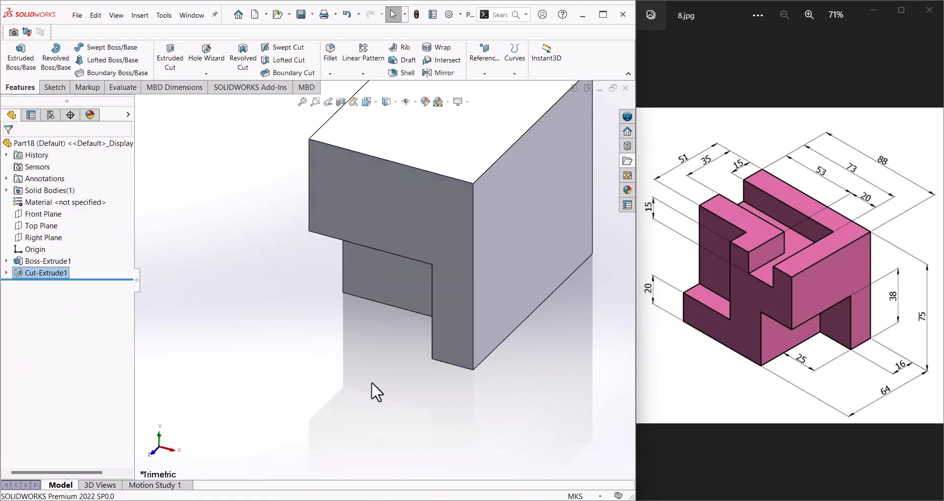
Sketch a closed L-shaped profile of lines on the block's top face, its outer long side about 72 m and inner one about 57 m
{"action": "left_click", "coordinate": [375, 102]}
{"action": "left_click", "coordinate": [211, 340]}
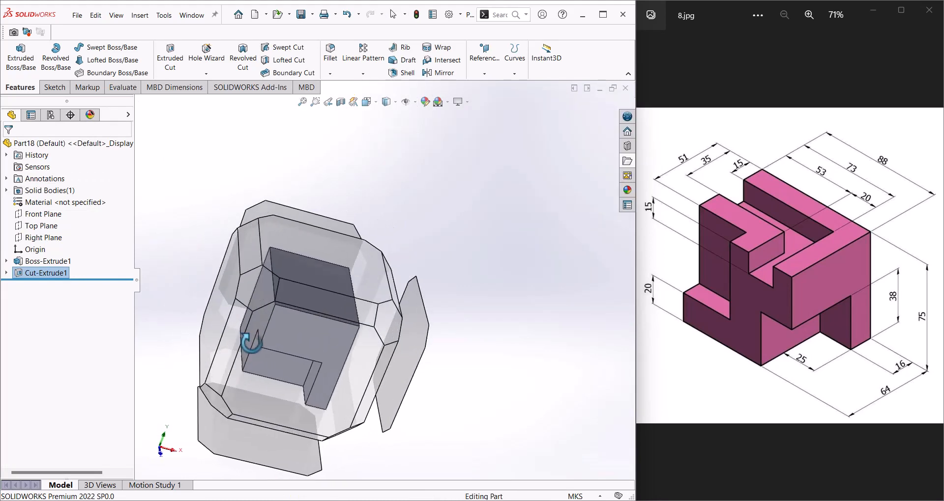
{"action": "left_click", "coordinate": [298, 285]}
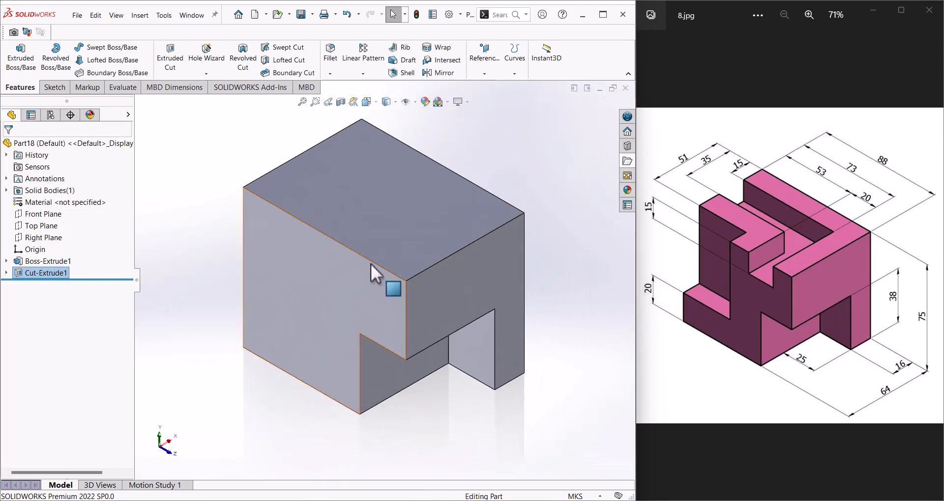
{"action": "left_click", "coordinate": [400, 216]}
{"action": "left_click", "coordinate": [442, 191]}
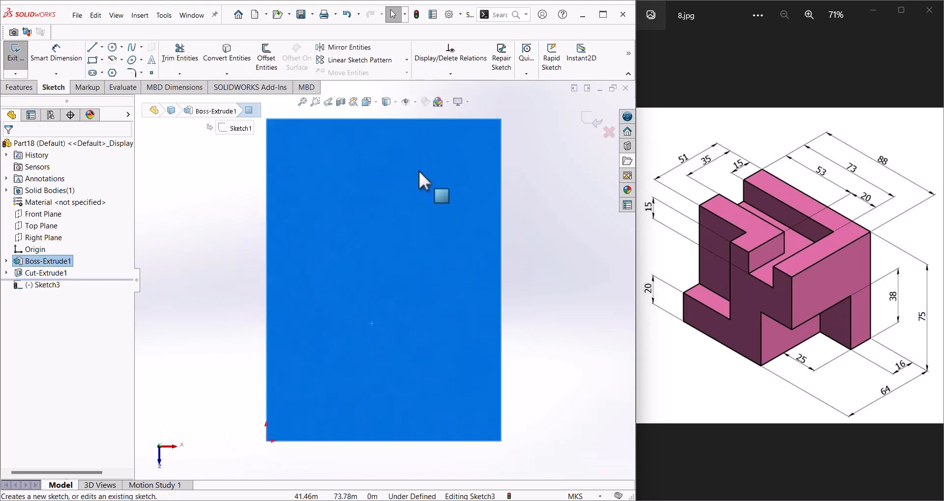
{"action": "key", "text": "l"}
{"action": "left_click", "coordinate": [389, 119]}
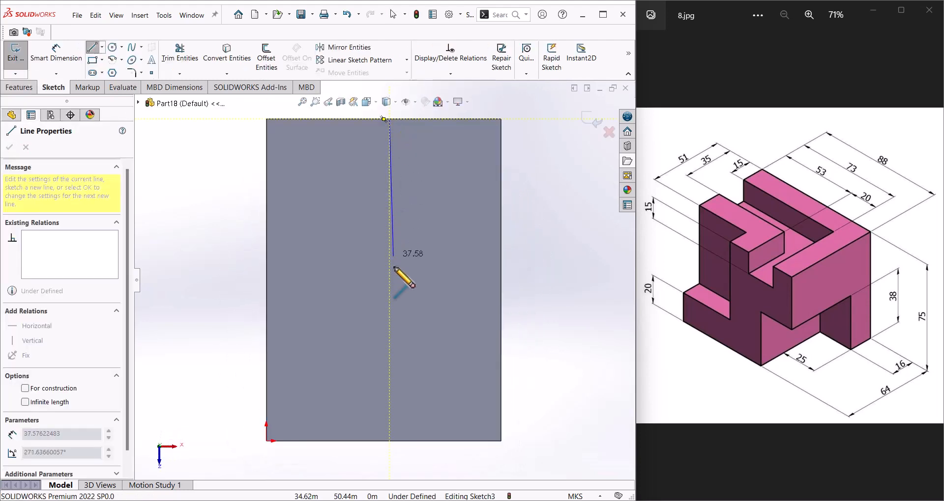
{"action": "left_click", "coordinate": [389, 328]}
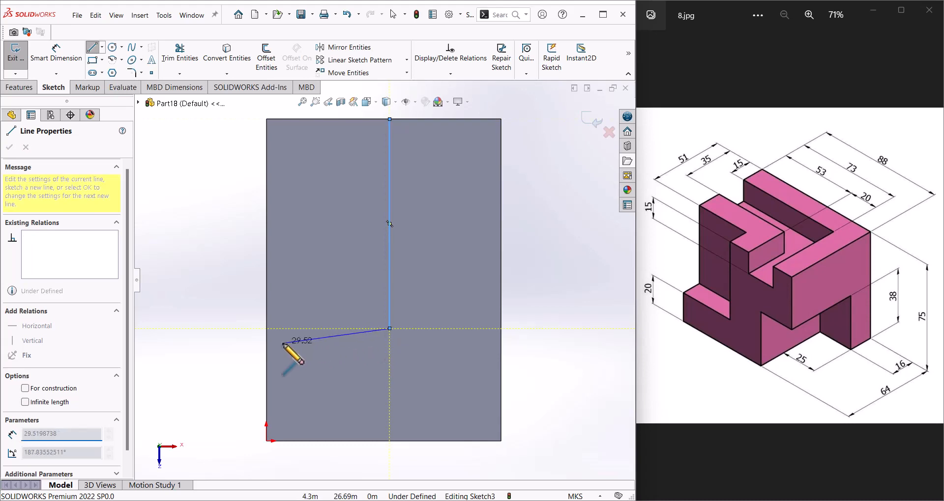
{"action": "left_click", "coordinate": [267, 329]}
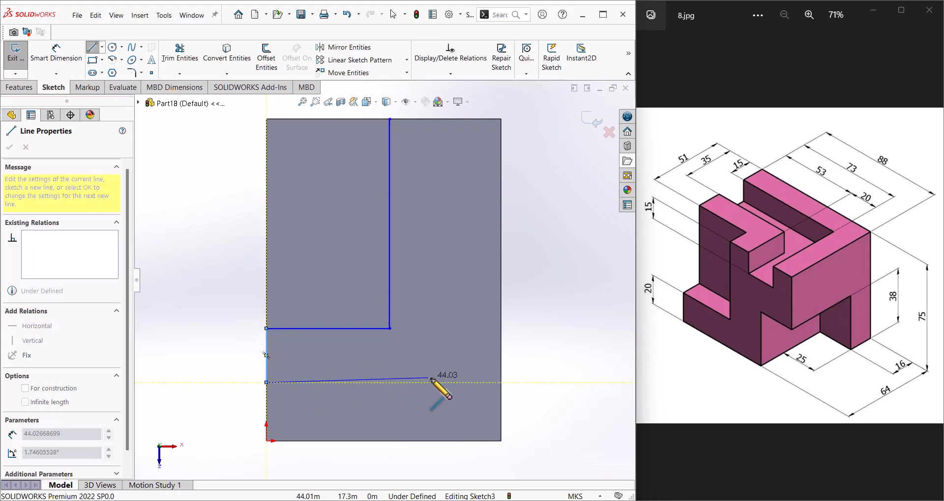
{"action": "left_click", "coordinate": [460, 383]}
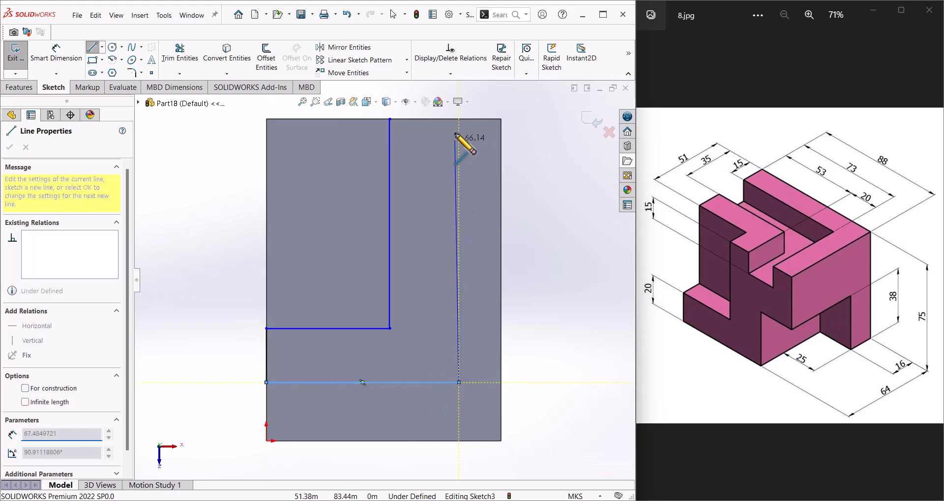
{"action": "left_click", "coordinate": [459, 119]}
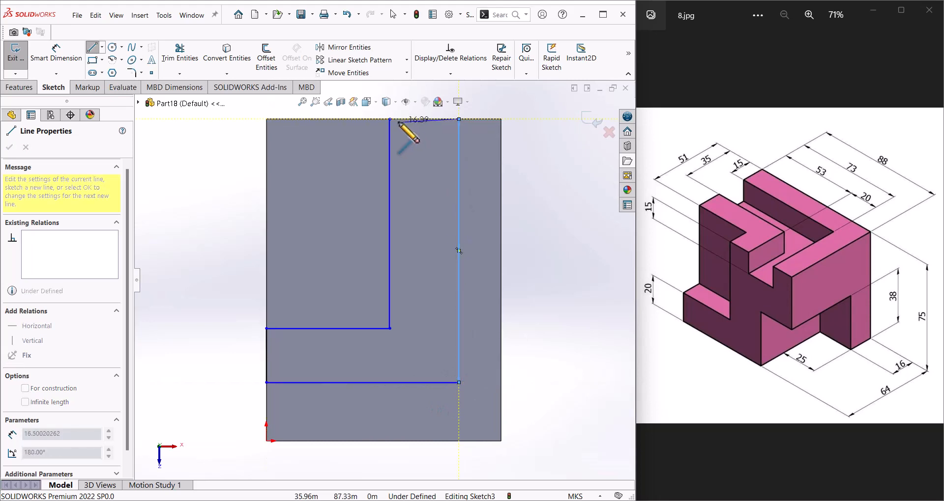
{"action": "left_click", "coordinate": [390, 119]}
{"action": "right_click", "coordinate": [406, 125]}
{"action": "left_click", "coordinate": [408, 126]}
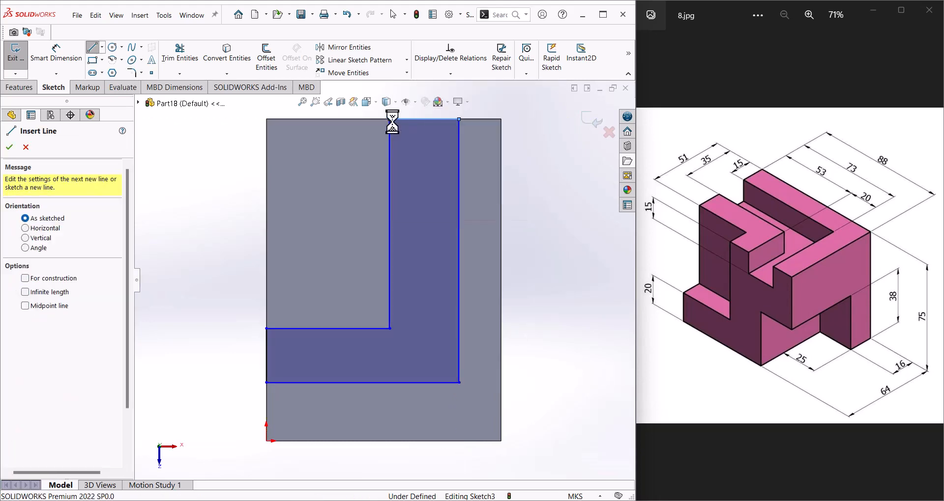
Dimension the gap between the L-profile's outer long line and the top face's nearest parallel edge at 15 m
{"action": "left_click", "coordinate": [58, 62]}
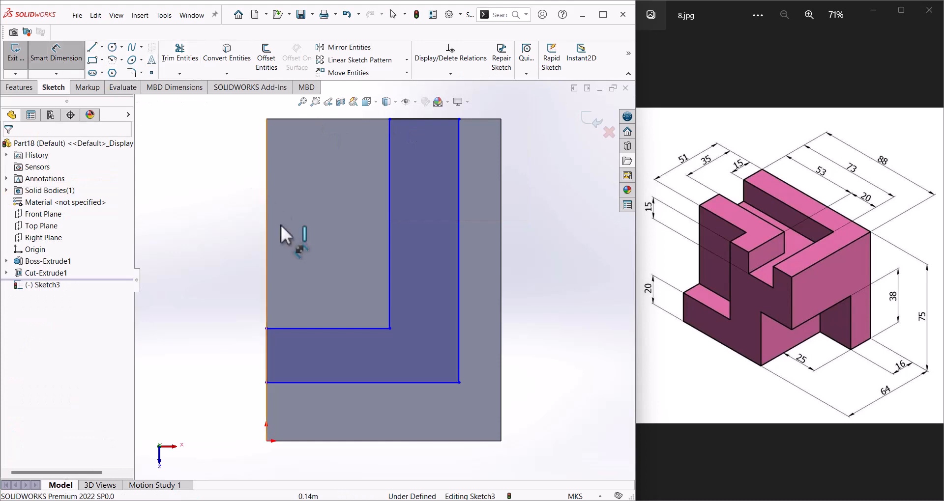
{"action": "left_click", "coordinate": [460, 138]}
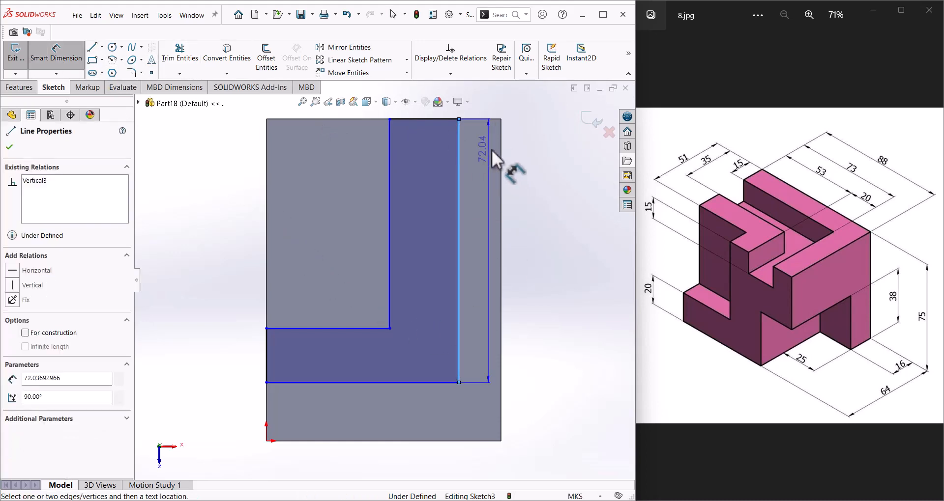
{"action": "left_click", "coordinate": [500, 156]}
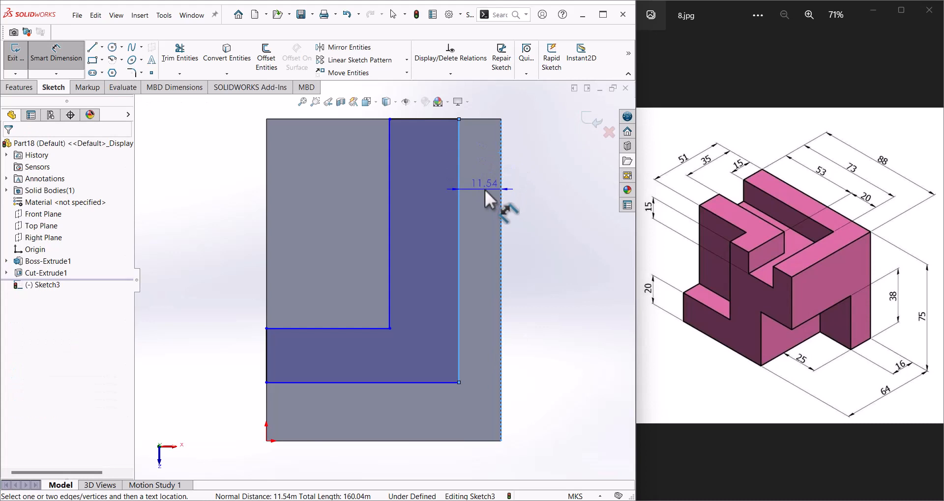
{"action": "left_click", "coordinate": [485, 190]}
{"action": "type", "text": "15"}
{"action": "key", "text": "Return"}
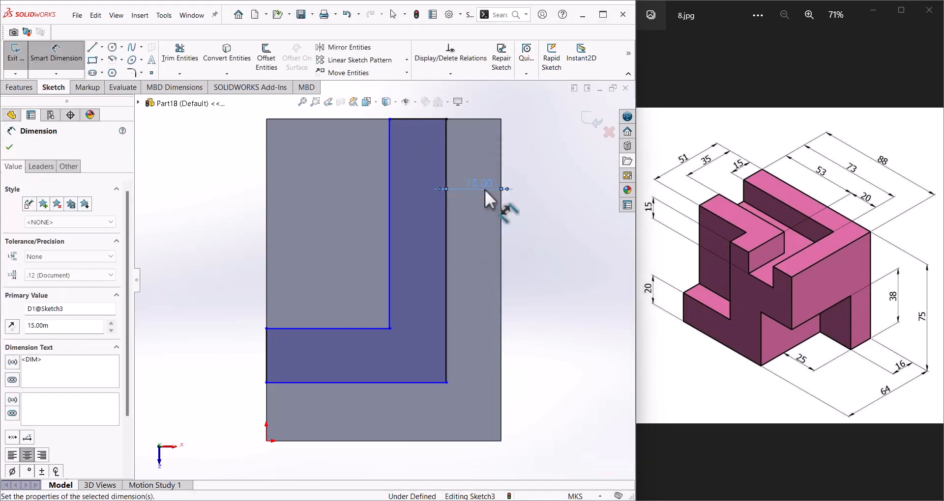
Dimension the distance from the L-profile's inner long line to the same long edge of the top face at 35 m
{"action": "left_click", "coordinate": [388, 200]}
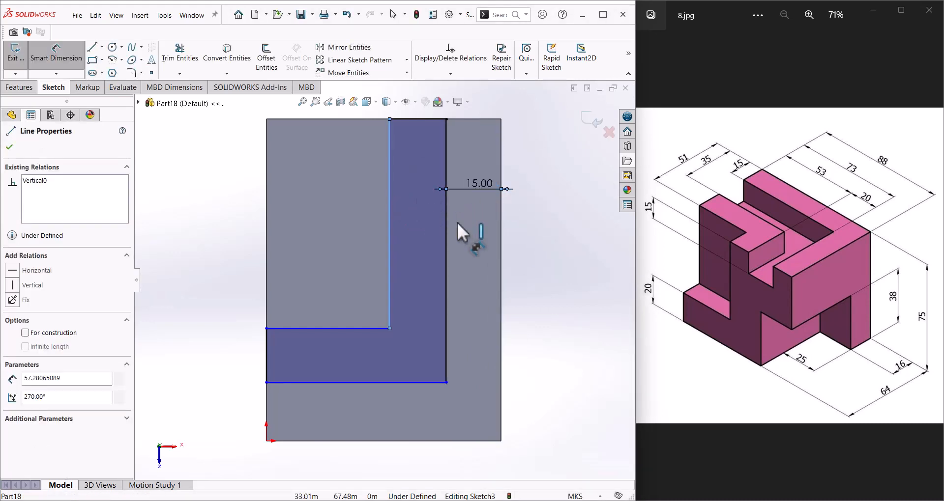
{"action": "left_click", "coordinate": [501, 231]}
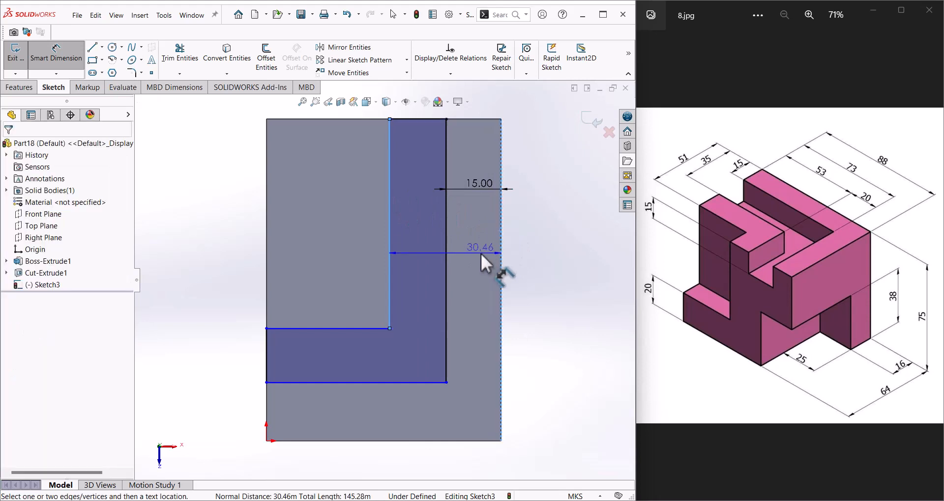
{"action": "left_click", "coordinate": [481, 253]}
{"action": "type", "text": "35"}
{"action": "key", "text": "Return"}
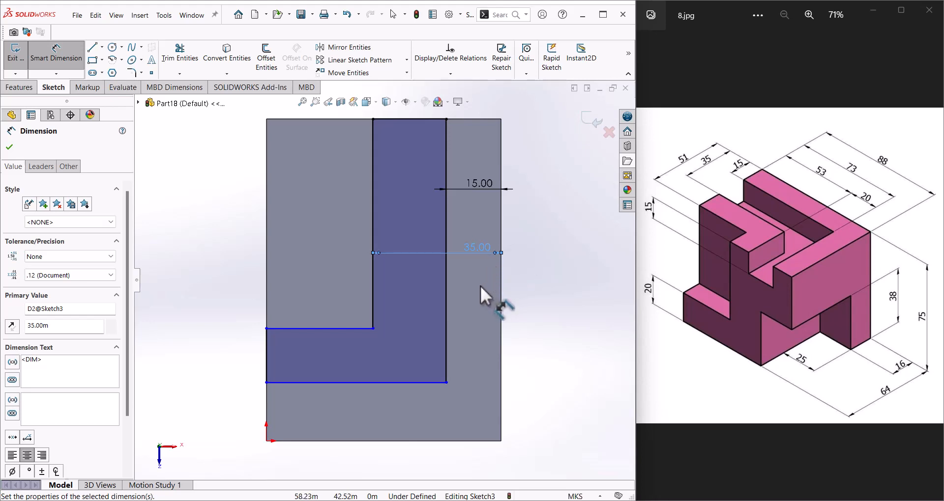
Dimension the L-profile's overall length between its short end line and its far outer line at 73 m
{"action": "left_click", "coordinate": [406, 119]}
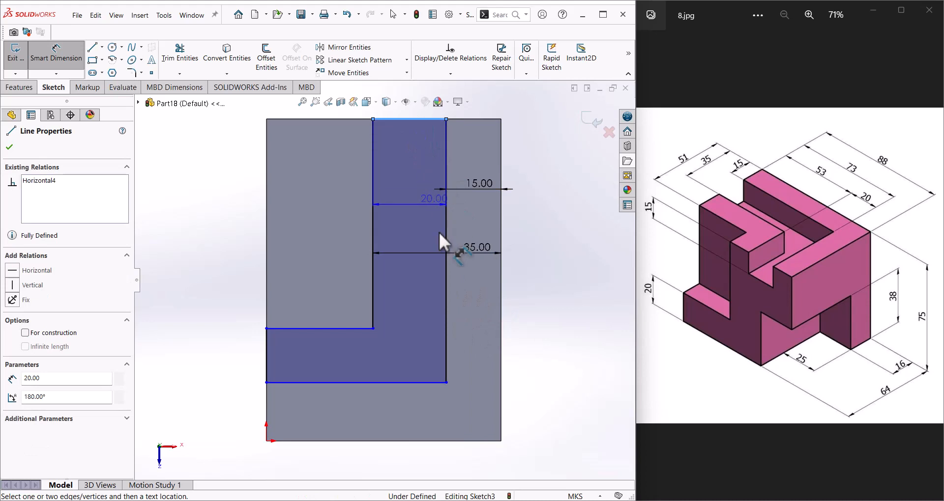
{"action": "left_click", "coordinate": [422, 382]}
{"action": "left_click", "coordinate": [574, 341]}
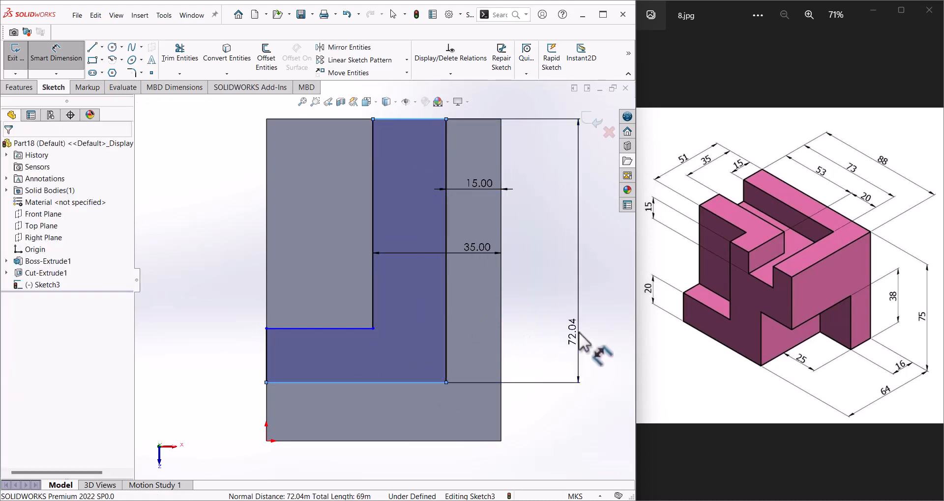
{"action": "type", "text": "73"}
{"action": "key", "text": "Return"}
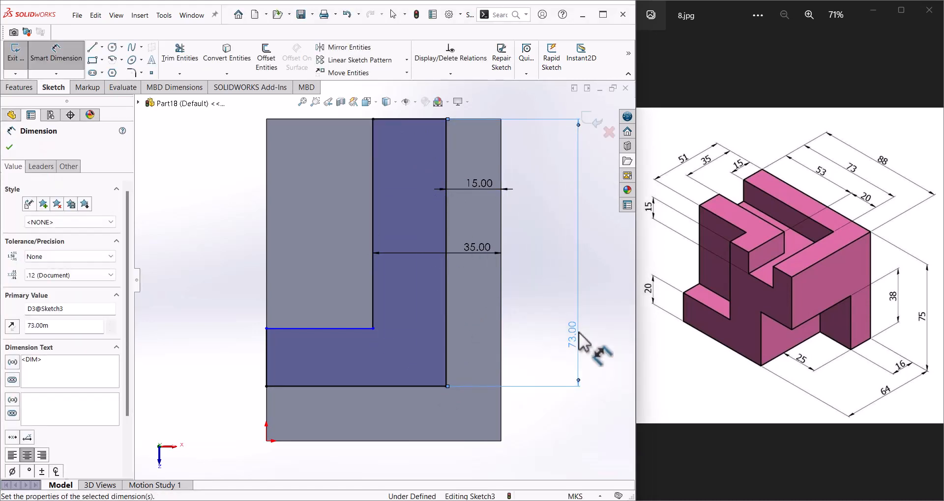
Dimension the width of the L-profile's short leg at 20 m
{"action": "left_click", "coordinate": [354, 329]}
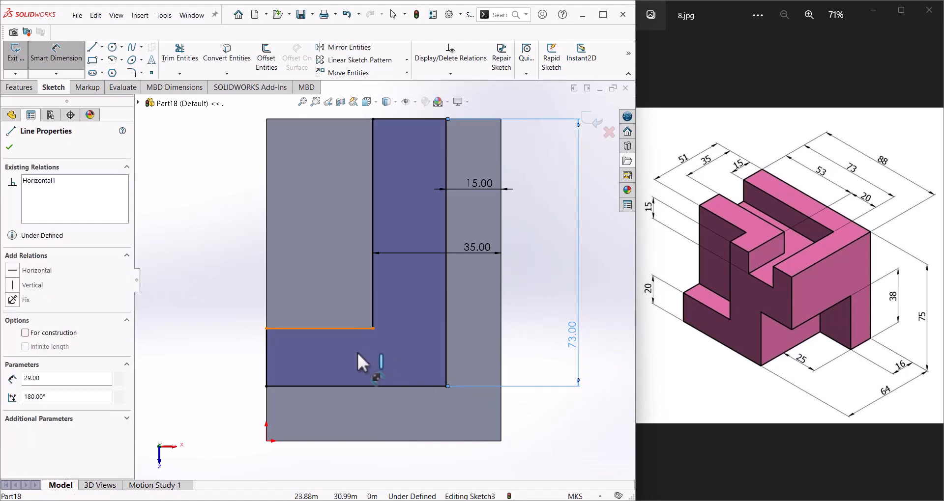
{"action": "left_click", "coordinate": [356, 387]}
{"action": "left_click", "coordinate": [543, 376]}
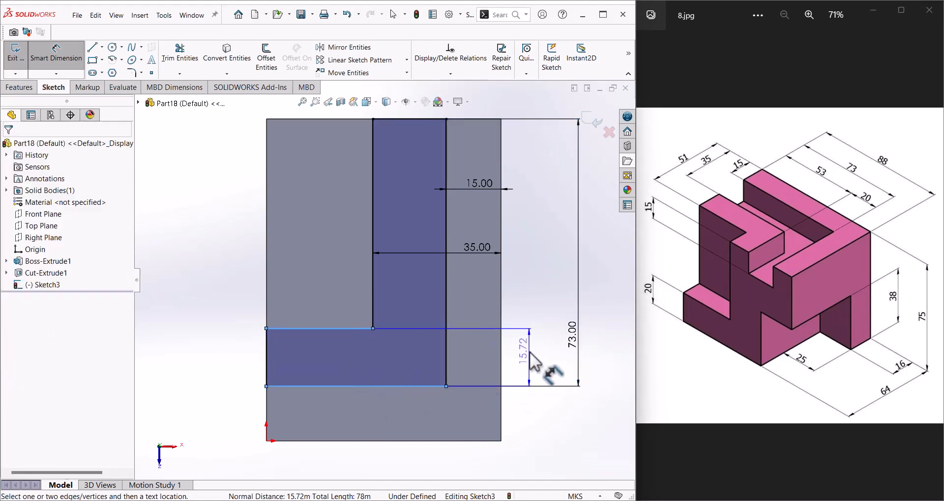
{"action": "type", "text": "20"}
{"action": "key", "text": "Return"}
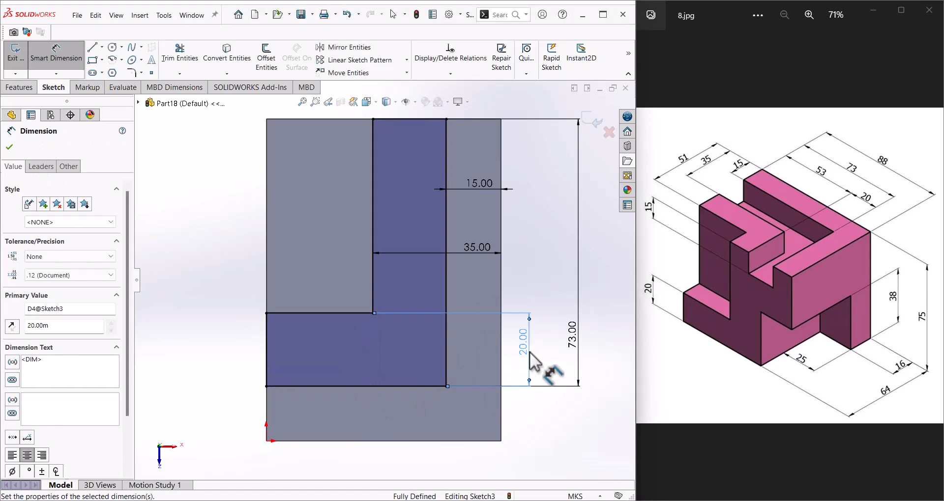
{"action": "left_click", "coordinate": [9, 148]}
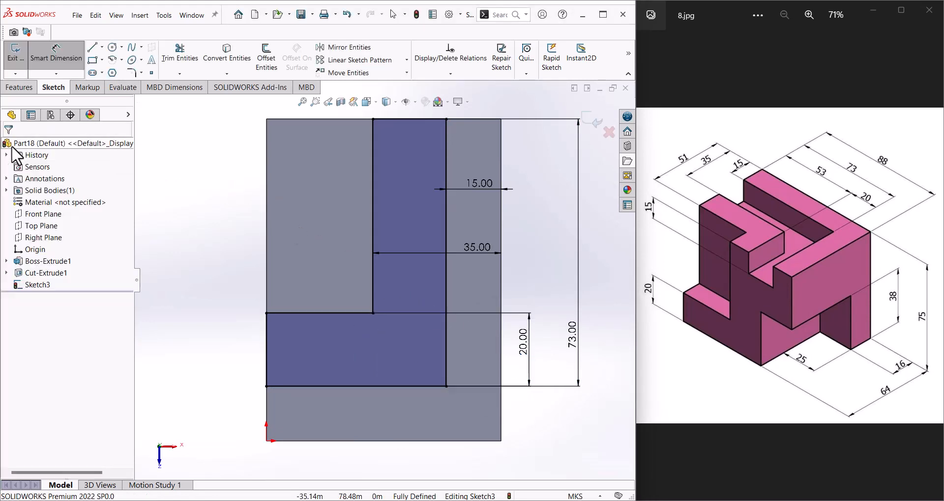
Cut the L-shaped profile 15 m deep into the block's top with a blind Extruded Cut
{"action": "left_click", "coordinate": [20, 88]}
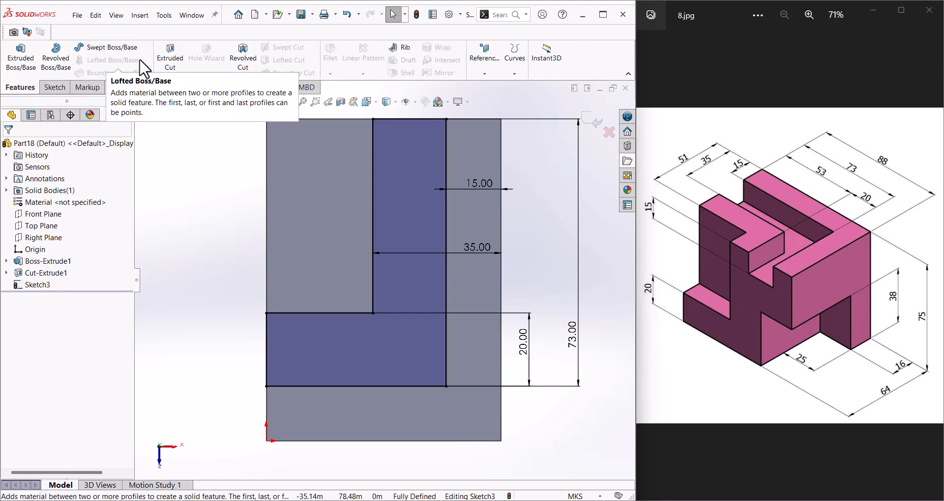
{"action": "left_click", "coordinate": [170, 62]}
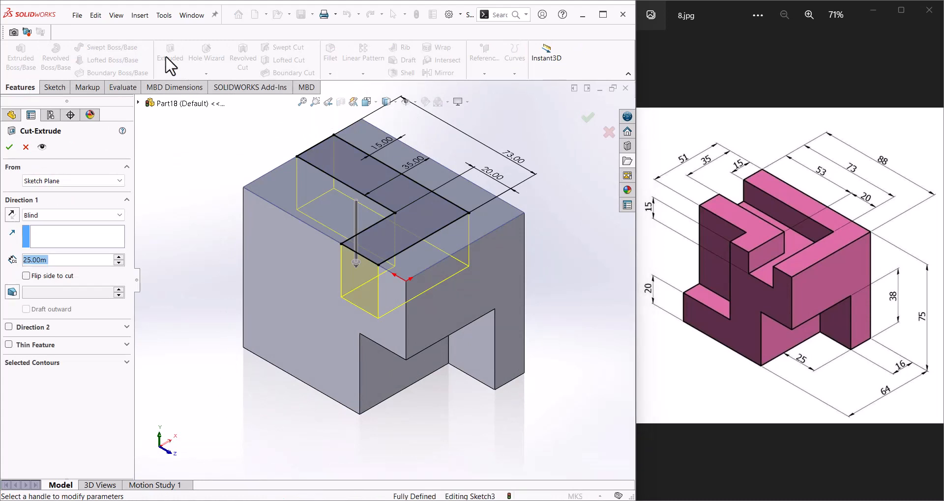
{"action": "type", "text": "15"}
{"action": "key", "text": "Return"}
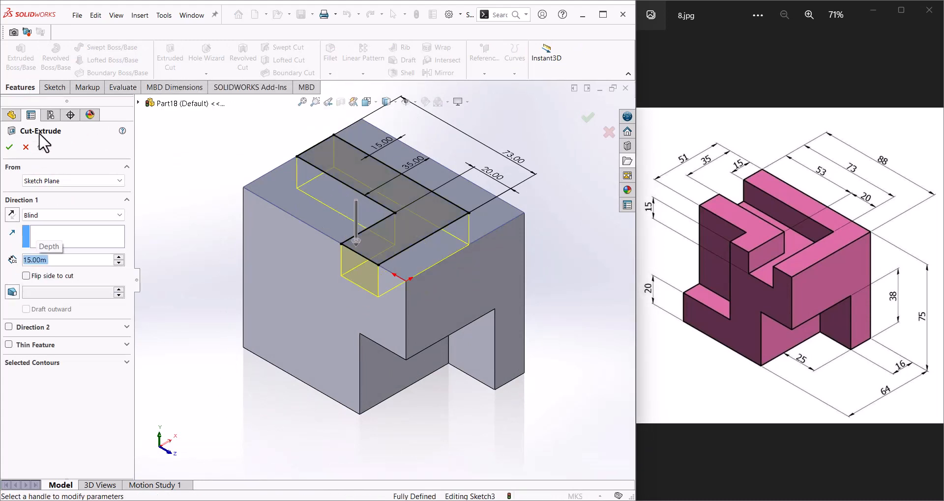
{"action": "left_click", "coordinate": [10, 147]}
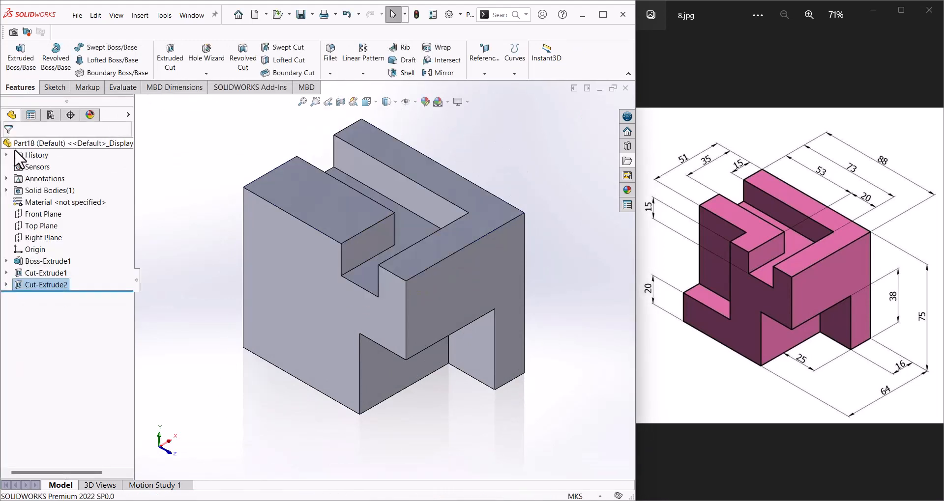
Sketch a rectangle of lines about 39 m wide and 49 m high on the notched side face, in its free upper corner
{"action": "left_click", "coordinate": [300, 270]}
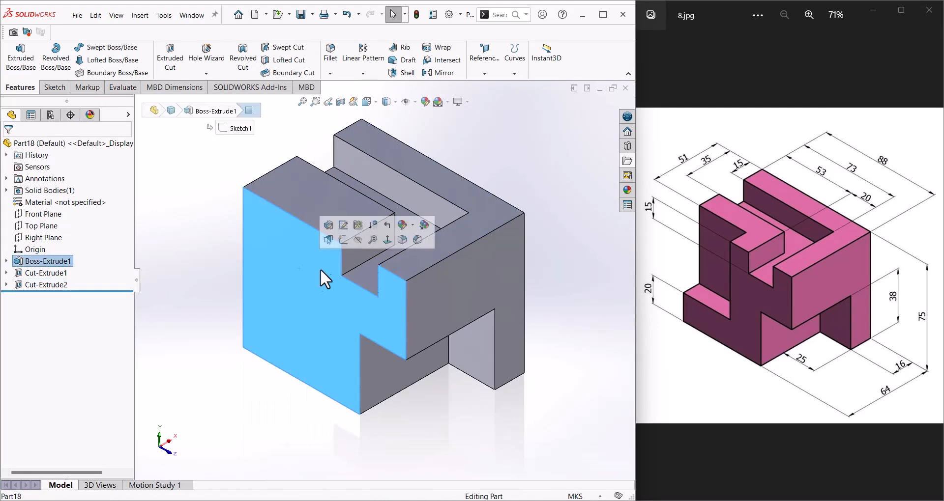
{"action": "left_click", "coordinate": [343, 240]}
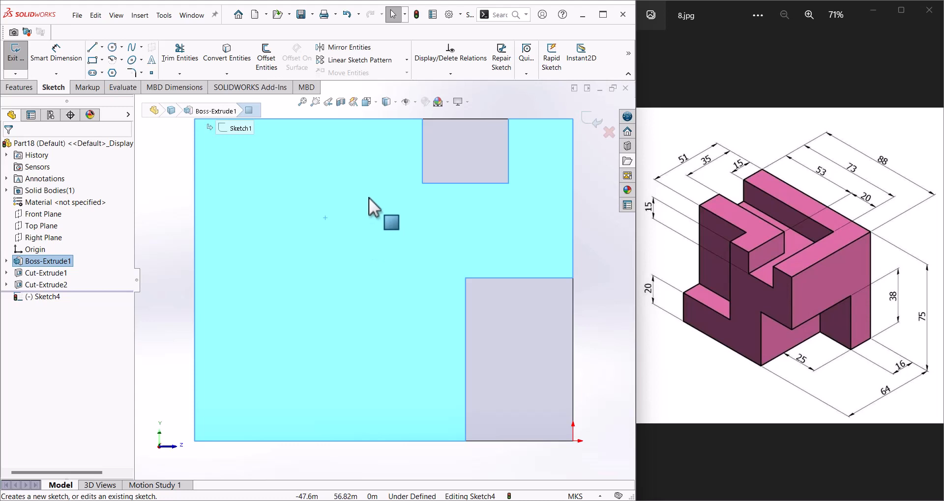
{"action": "key", "text": "l"}
{"action": "left_click", "coordinate": [362, 119]}
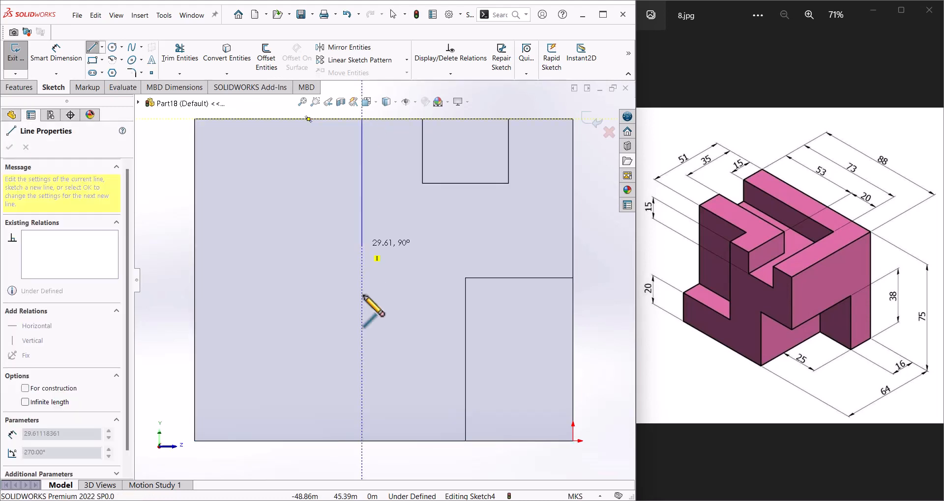
{"action": "left_click", "coordinate": [363, 327]}
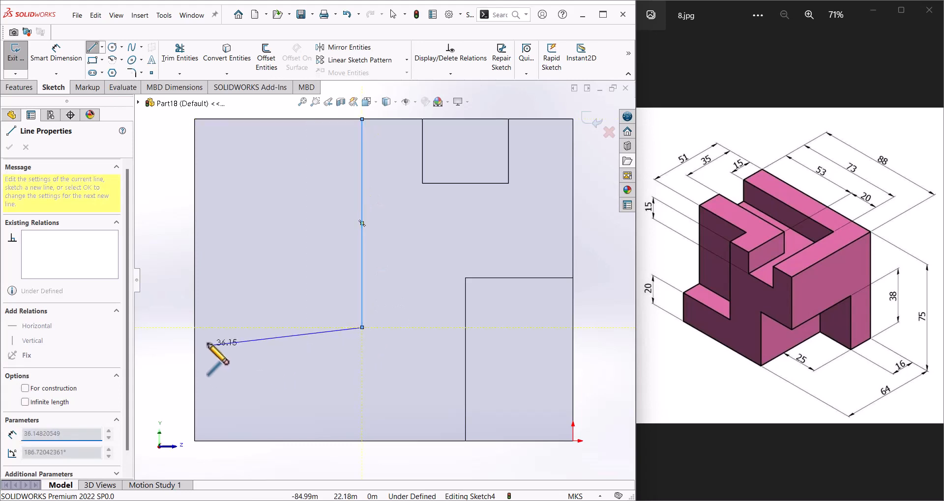
{"action": "left_click", "coordinate": [194, 327]}
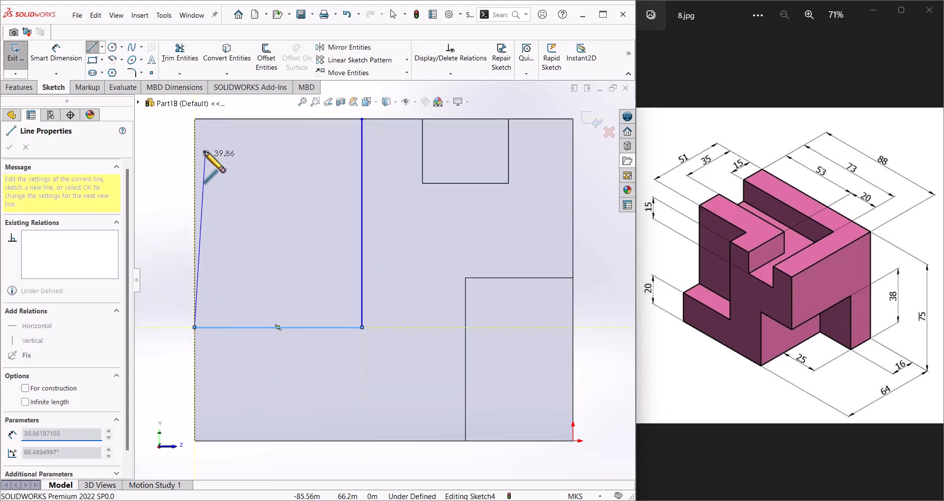
{"action": "left_click", "coordinate": [195, 119]}
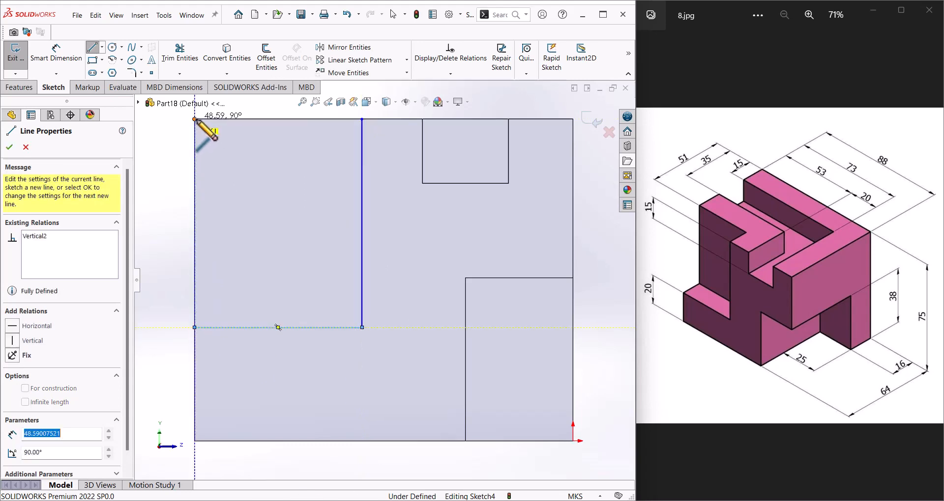
{"action": "left_click", "coordinate": [363, 119]}
{"action": "right_click", "coordinate": [364, 122]}
{"action": "left_click", "coordinate": [389, 128]}
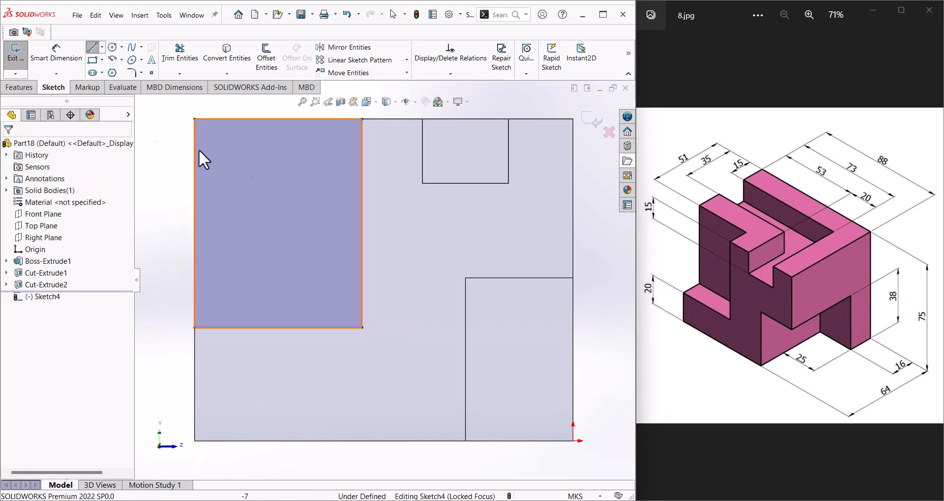
Dimension the gap between the rectangle's lower line and the block's bottom edge at 20 m
{"action": "left_click", "coordinate": [56, 56]}
{"action": "left_click", "coordinate": [276, 328]}
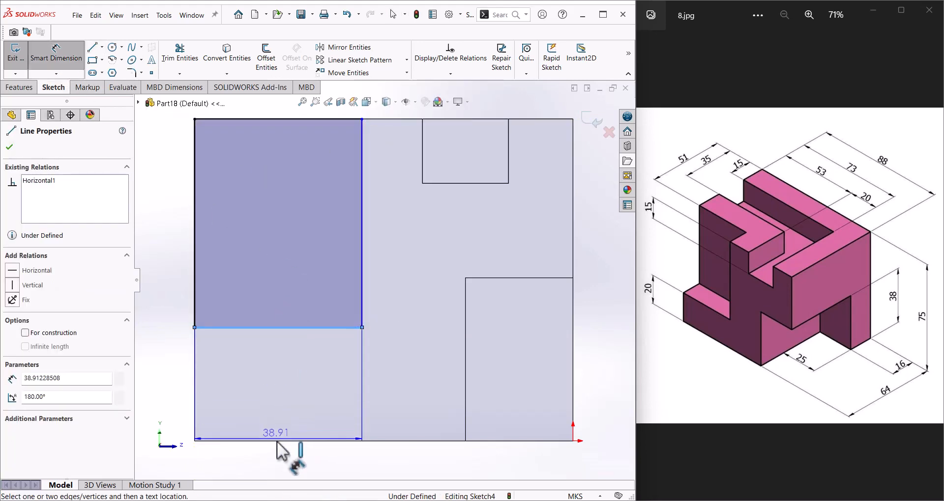
{"action": "left_click", "coordinate": [285, 441]}
{"action": "left_click", "coordinate": [307, 408]}
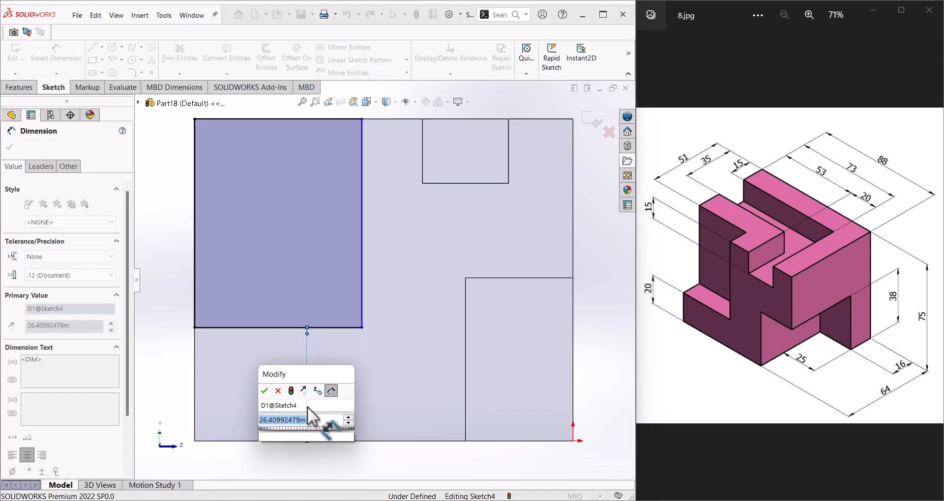
{"action": "type", "text": "2"}
{"action": "key", "text": "Return"}
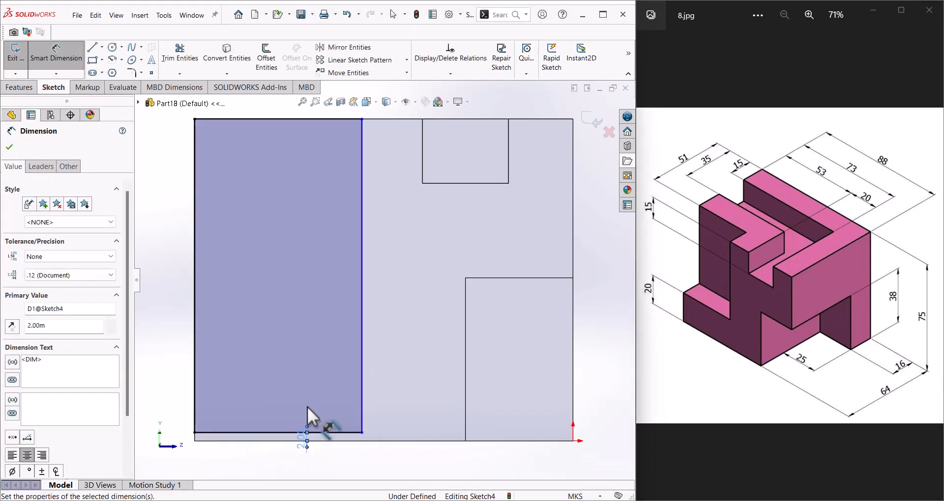
{"action": "double_click", "coordinate": [89, 325]}
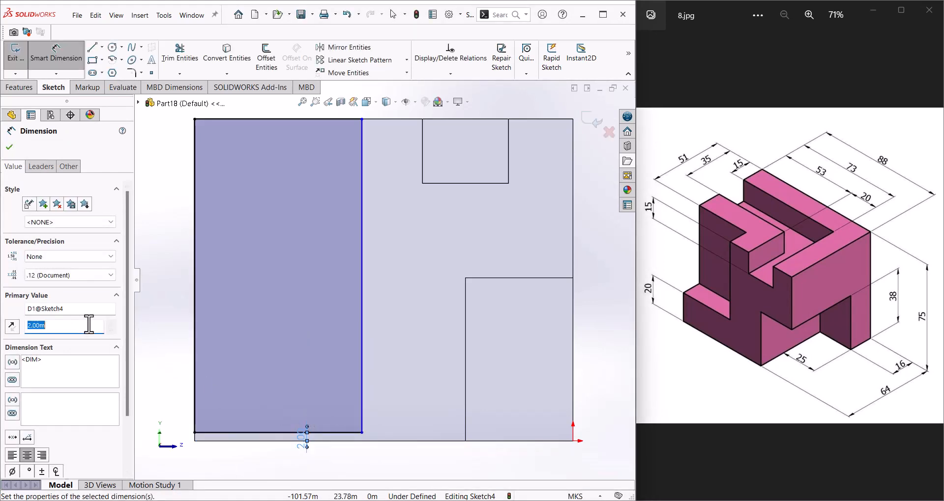
{"action": "key", "text": "Return"}
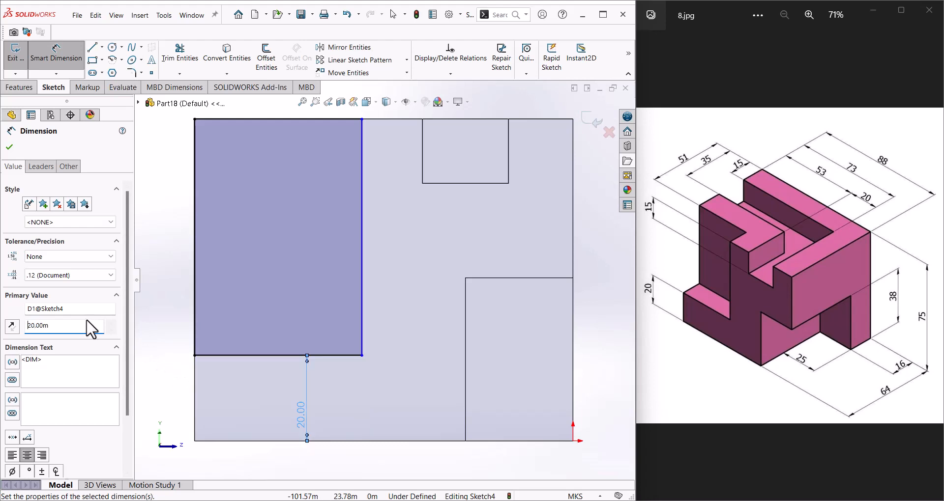
Dimension the distance from the rectangle's inner vertical line to the near edge of the top channel at 15 m
{"action": "left_click", "coordinate": [363, 152]}
{"action": "left_click", "coordinate": [423, 162]}
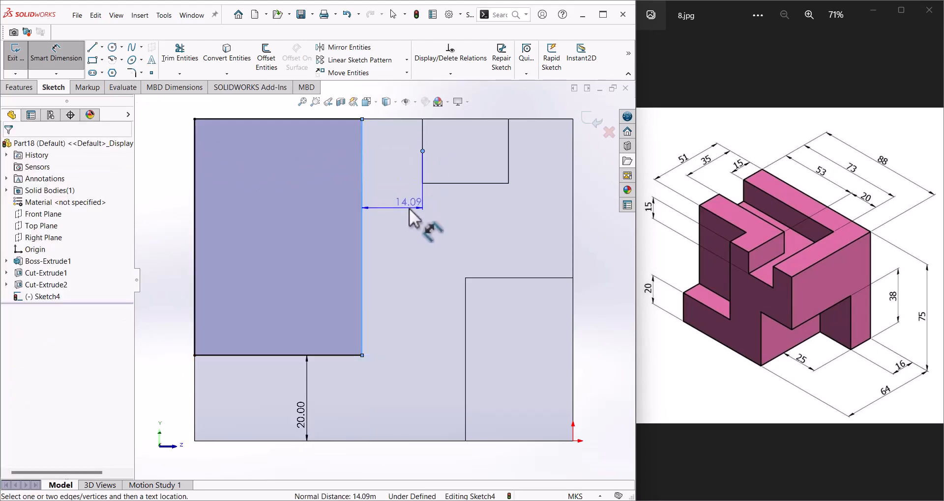
{"action": "left_click", "coordinate": [409, 208]}
{"action": "type", "text": "15"}
{"action": "key", "text": "Return"}
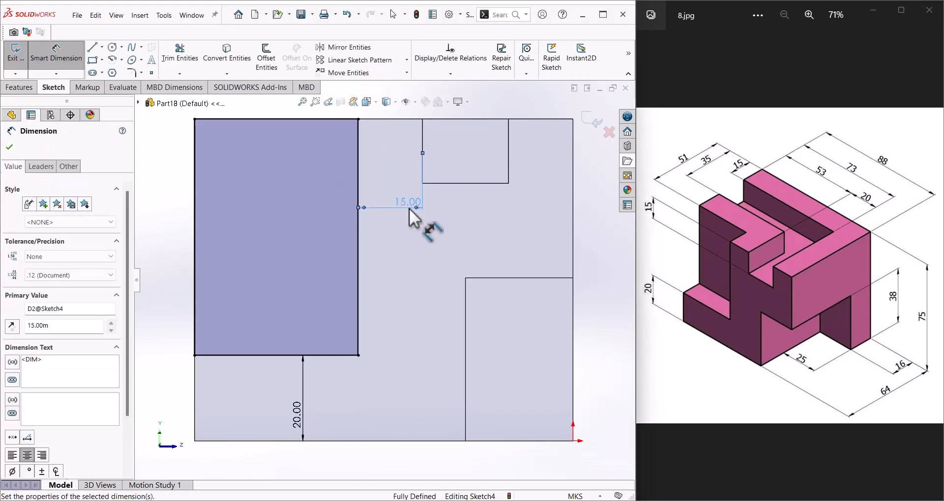
Cut the rectangle into the block with a blind Extruded Cut, entering the depth as 64-51
{"action": "left_click", "coordinate": [18, 87]}
{"action": "left_click", "coordinate": [178, 65]}
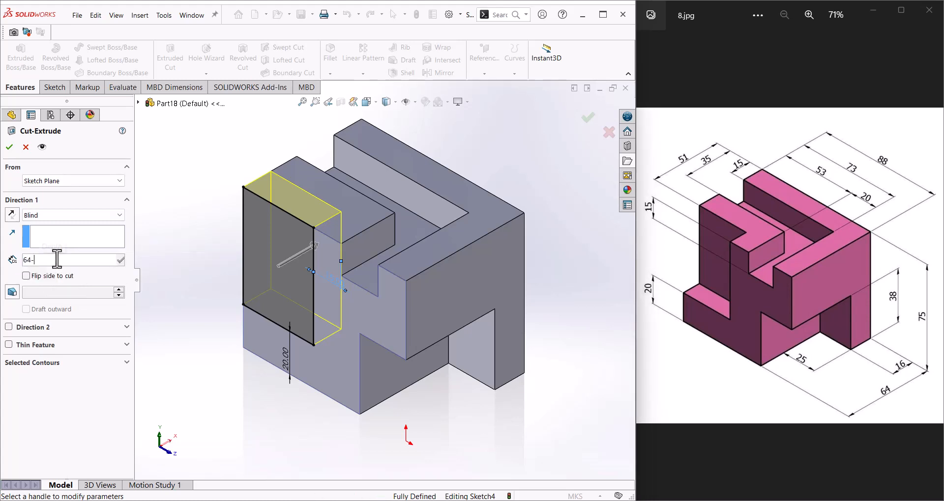
{"action": "type", "text": "-51"}
{"action": "key", "text": "Return"}
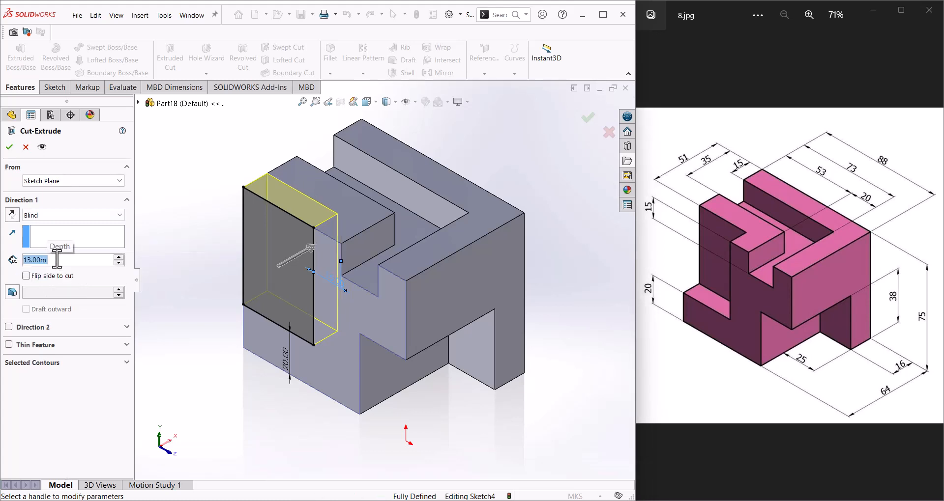
{"action": "left_click", "coordinate": [8, 148]}
{"action": "left_click", "coordinate": [223, 176]}
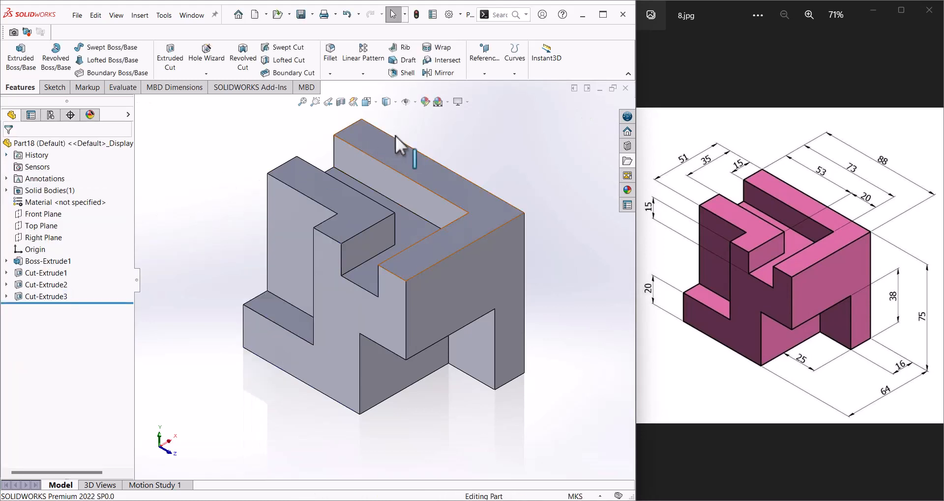
Change the whole part's appearance to a bright pink-magenta colour
{"action": "left_click", "coordinate": [426, 102]}
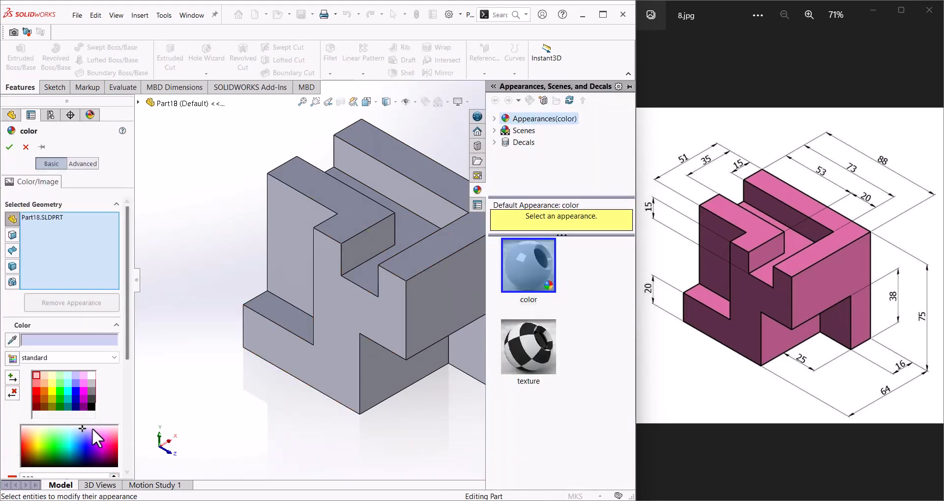
{"action": "left_click_drag", "start_coordinate": [84, 428], "coordinate": [102, 437]}
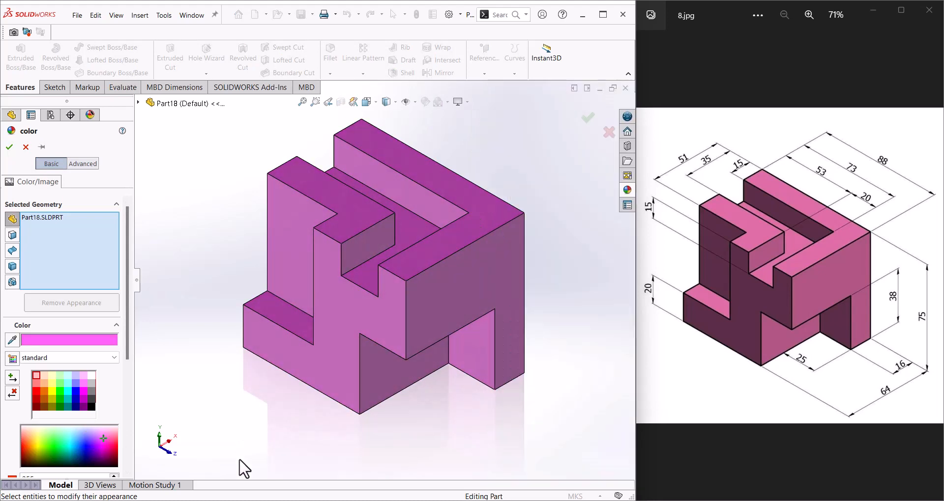